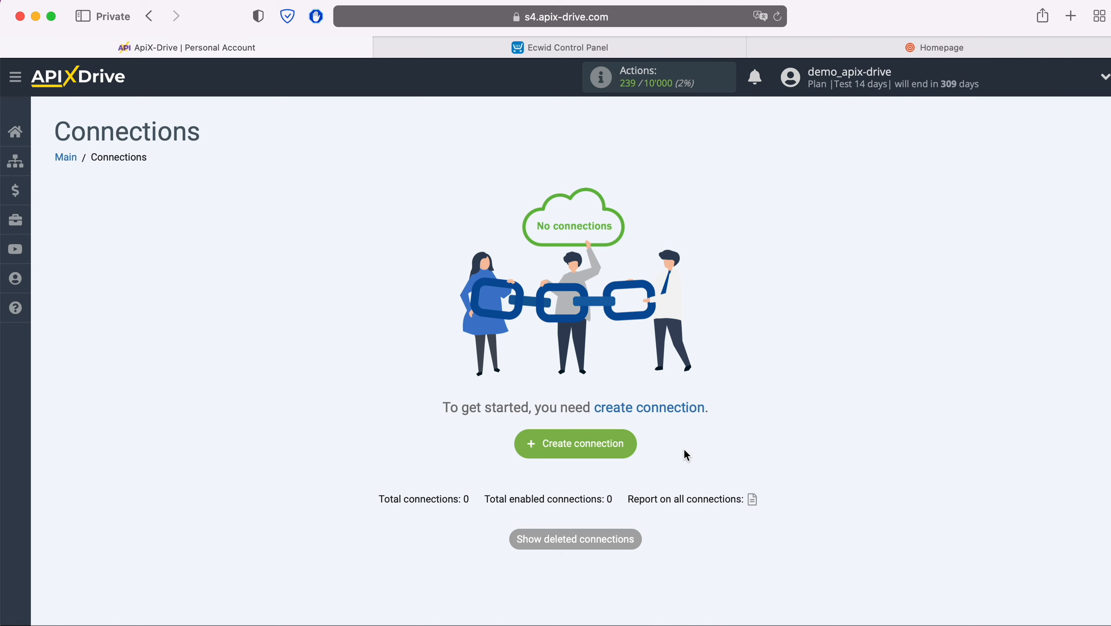
- Create a new connection with Ecwid as the data source system
click(627, 442)
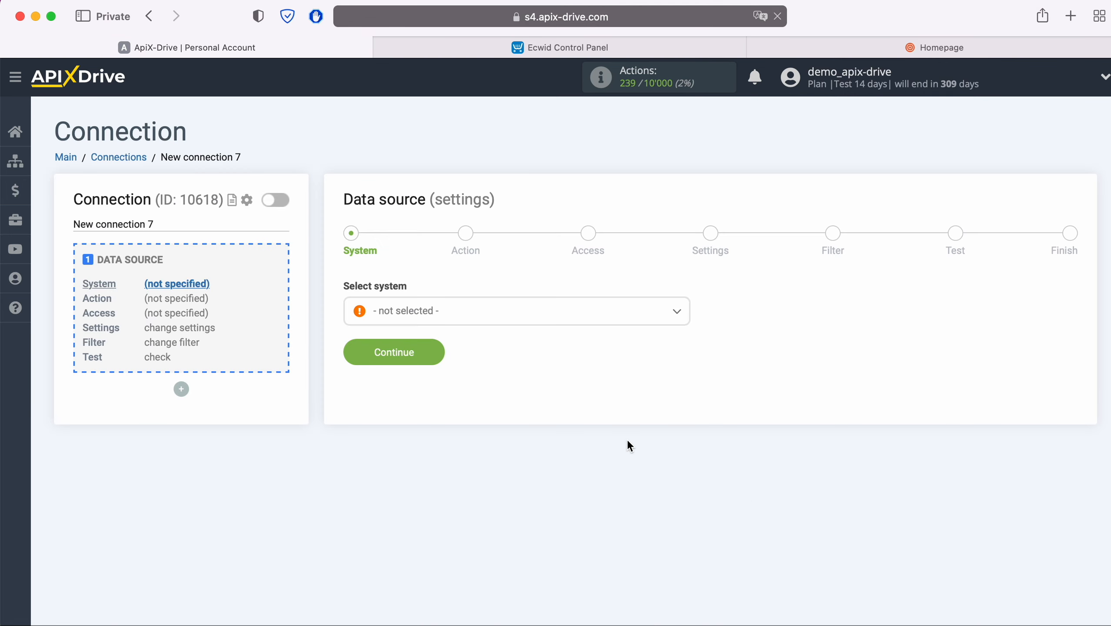
click(509, 314)
scroll(545, 427, down, 15)
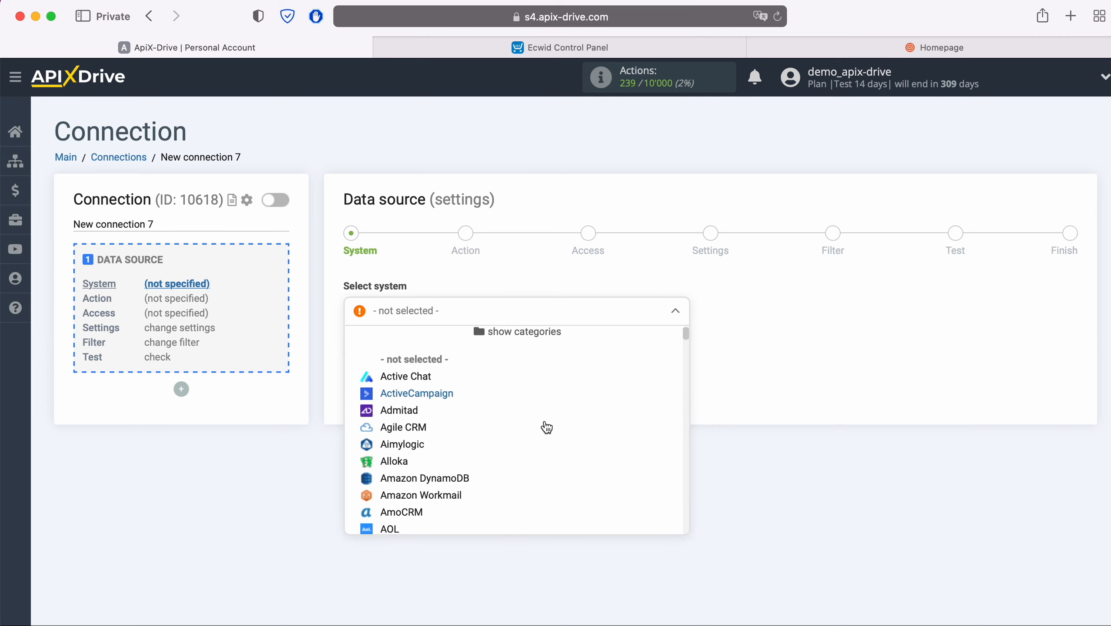
scroll(546, 427, down, 6)
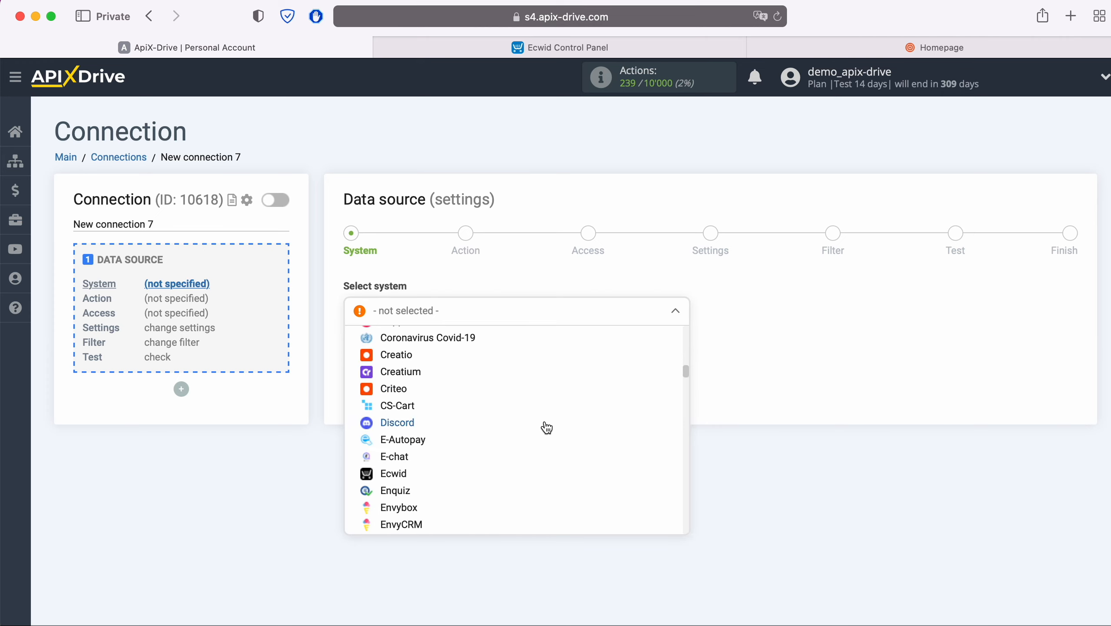
click(447, 472)
click(437, 354)
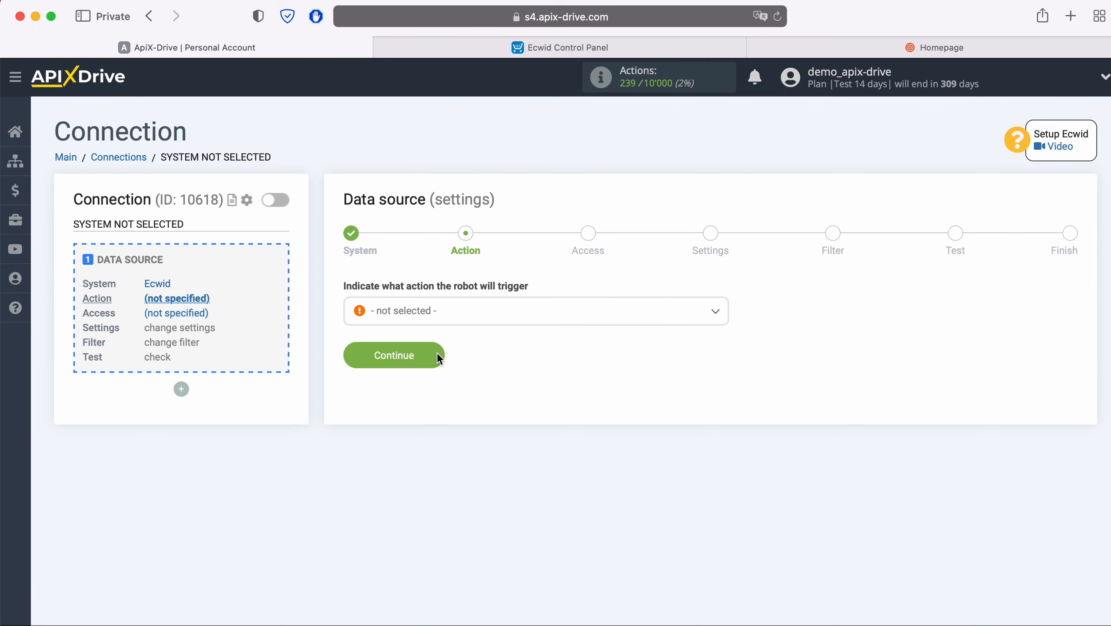
- Choose Get ORDERS (new) as the Ecwid trigger action and continue
click(492, 312)
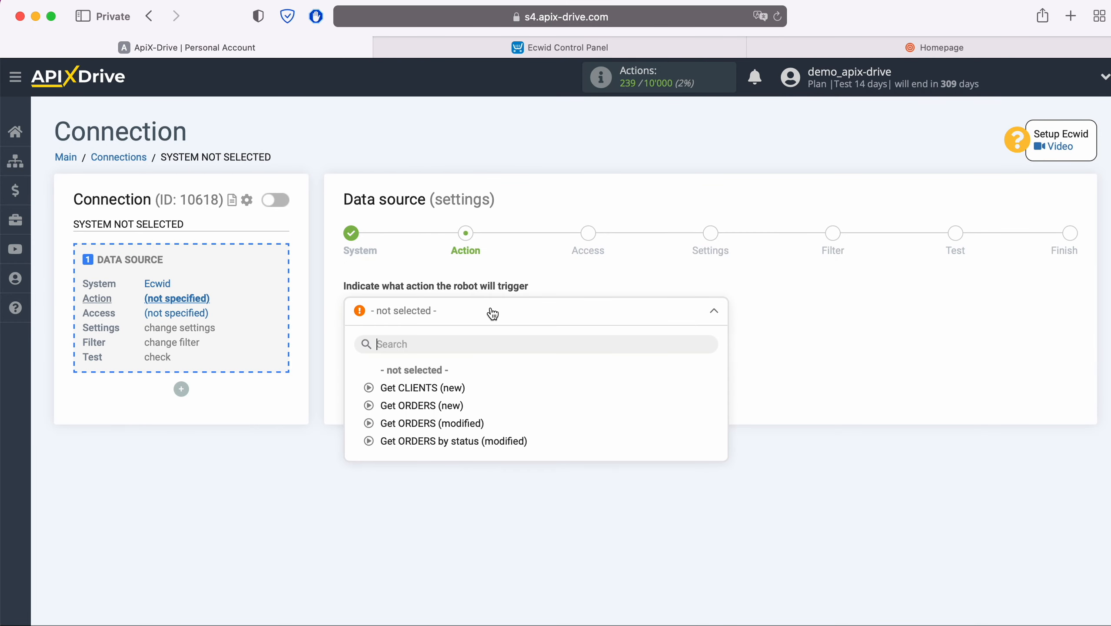
click(446, 406)
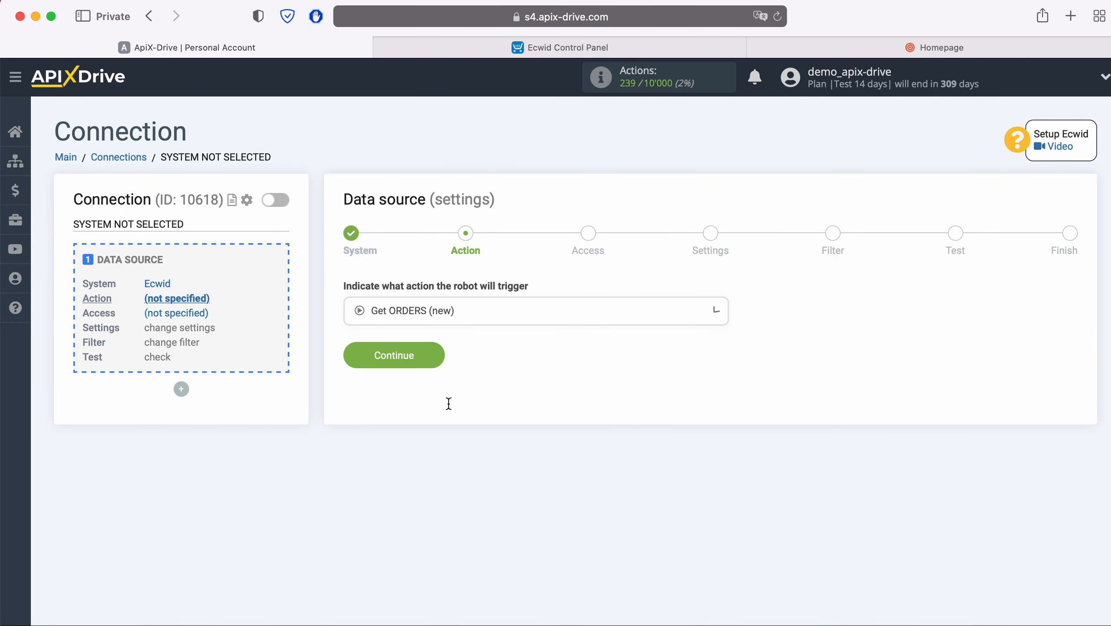
click(440, 353)
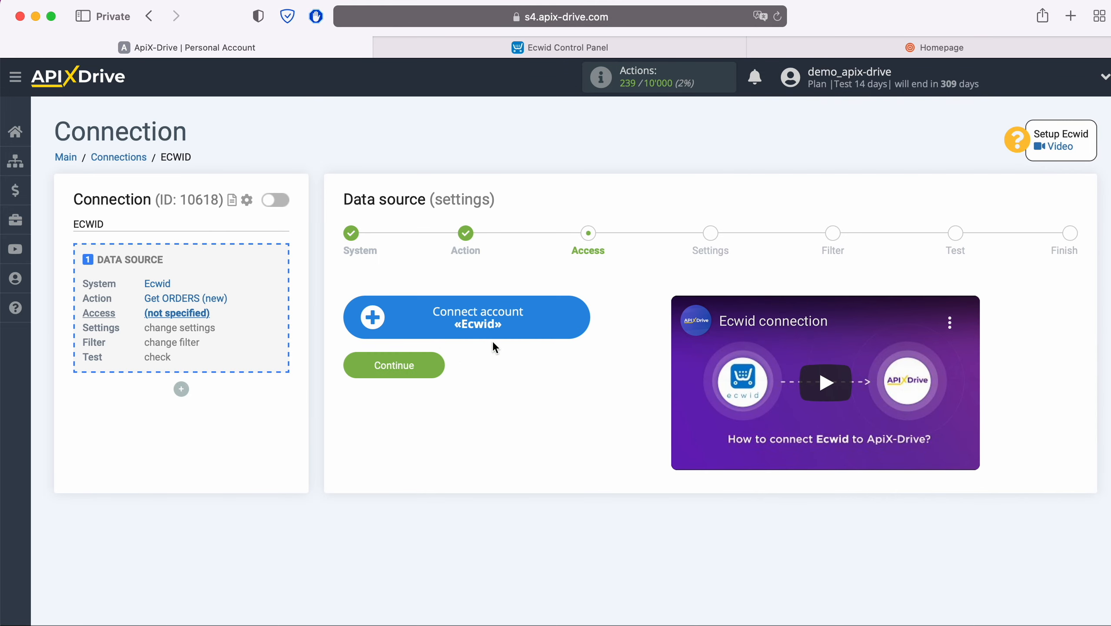
- Sign in to the Ecwid store with the account's email and password
click(574, 320)
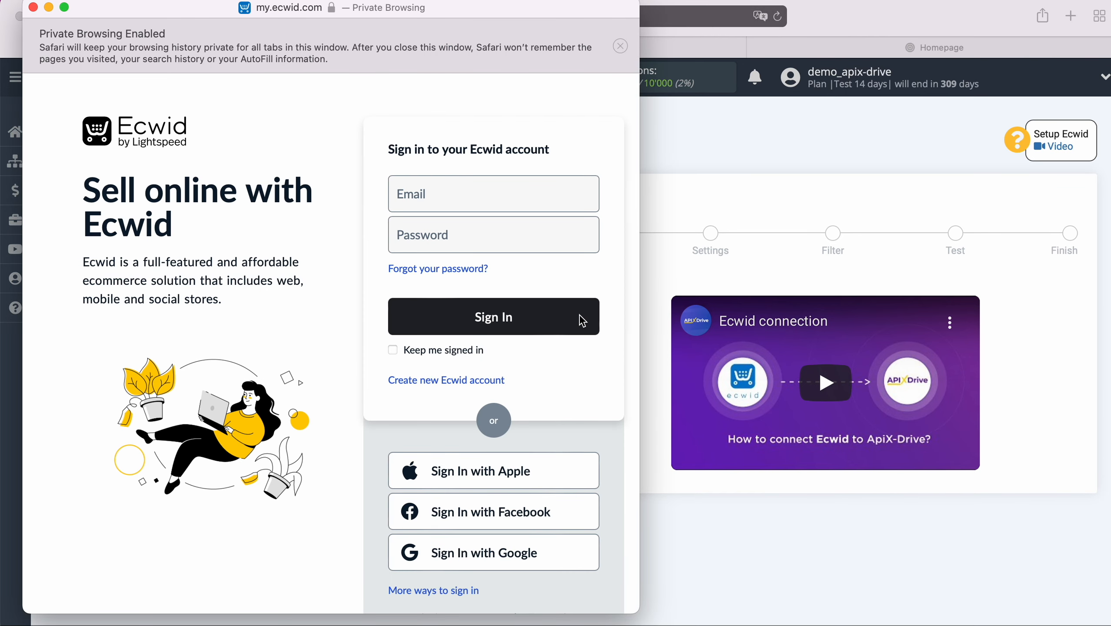
click(494, 205)
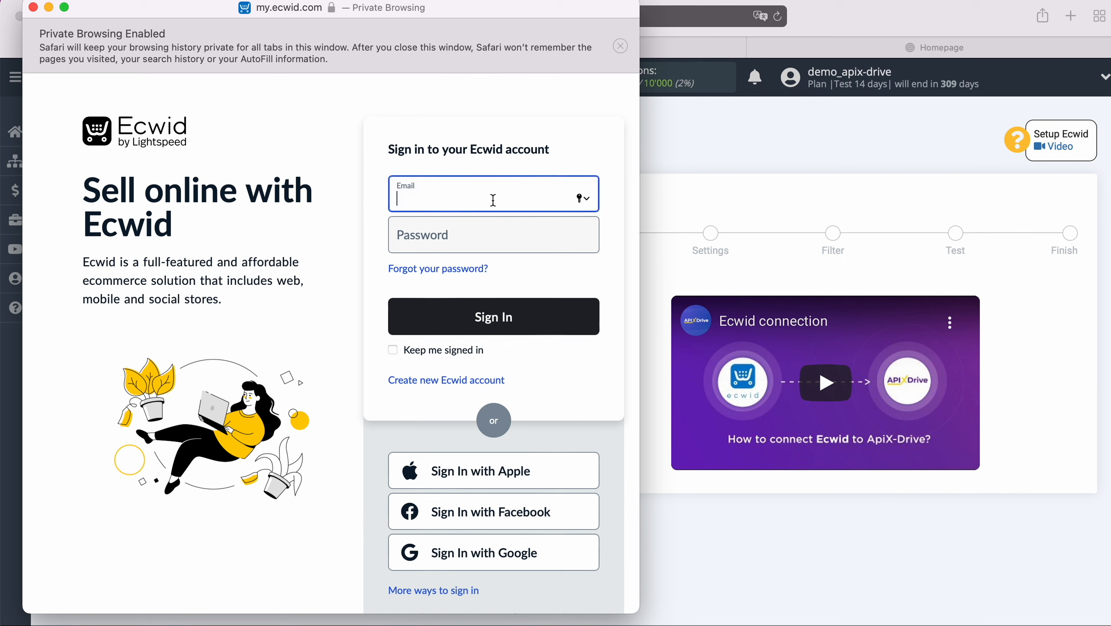
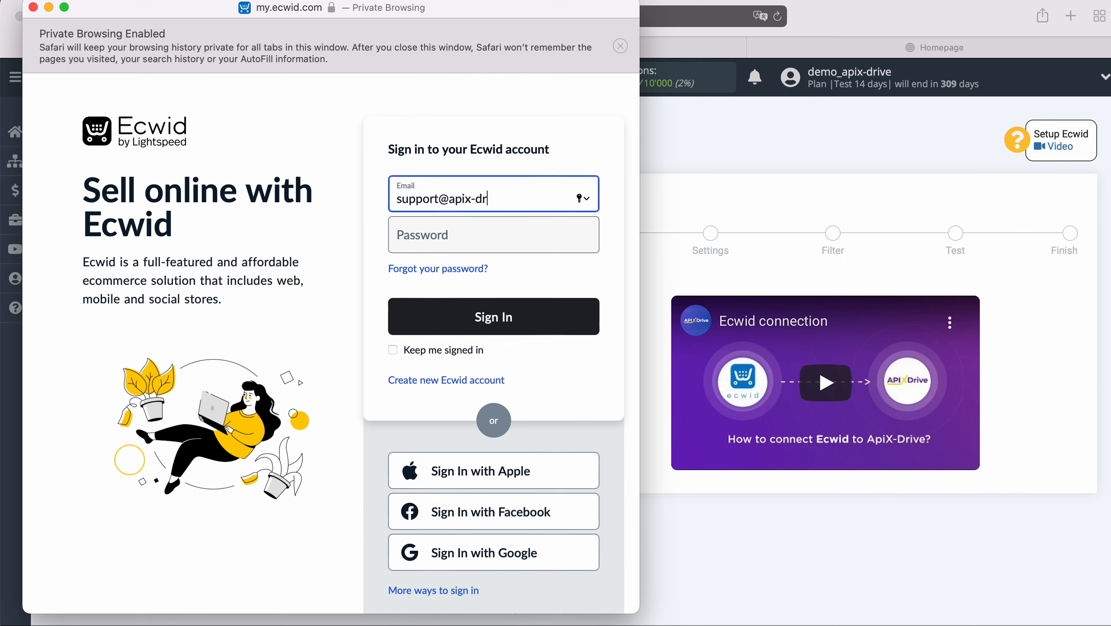
key(Tab)
text(•••••)
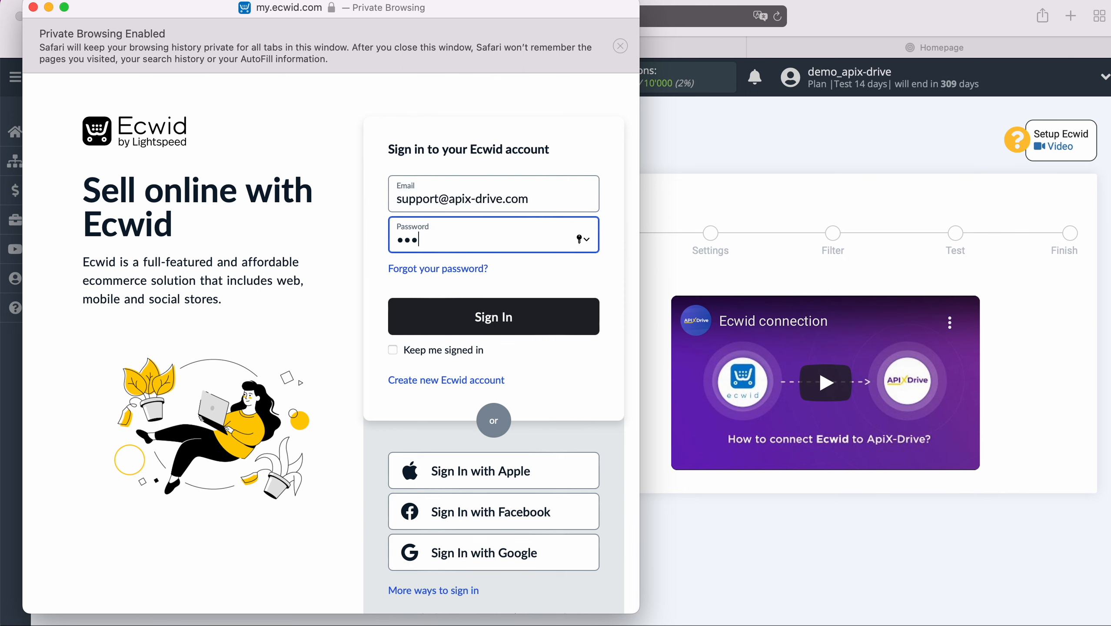
text(•••••••)
click(520, 309)
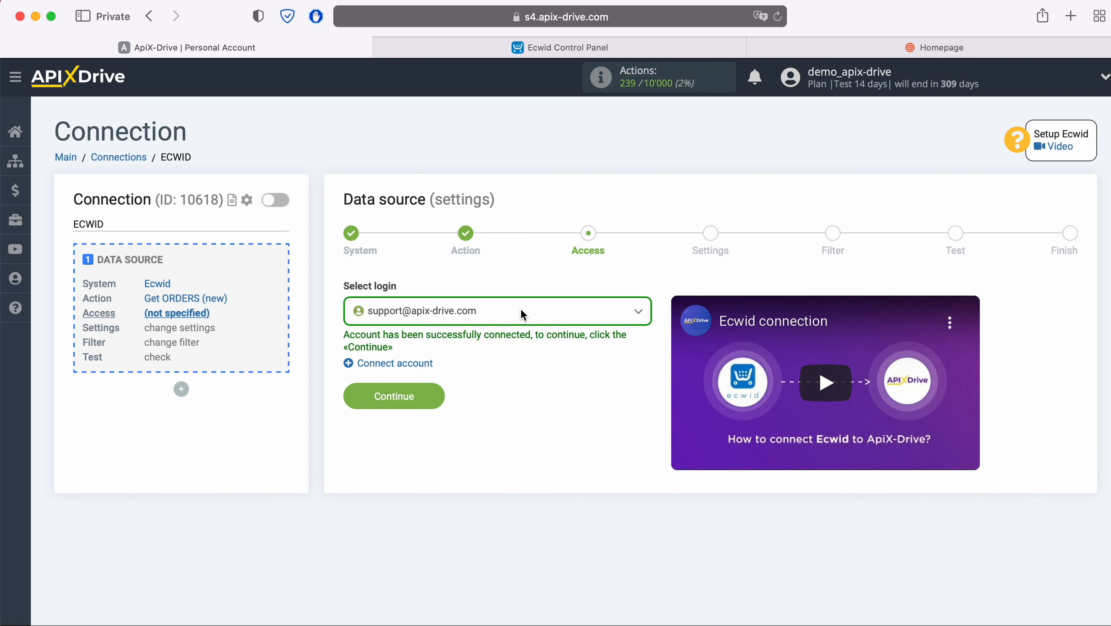
- Select the connected Ecwid account as the source access and continue
click(497, 315)
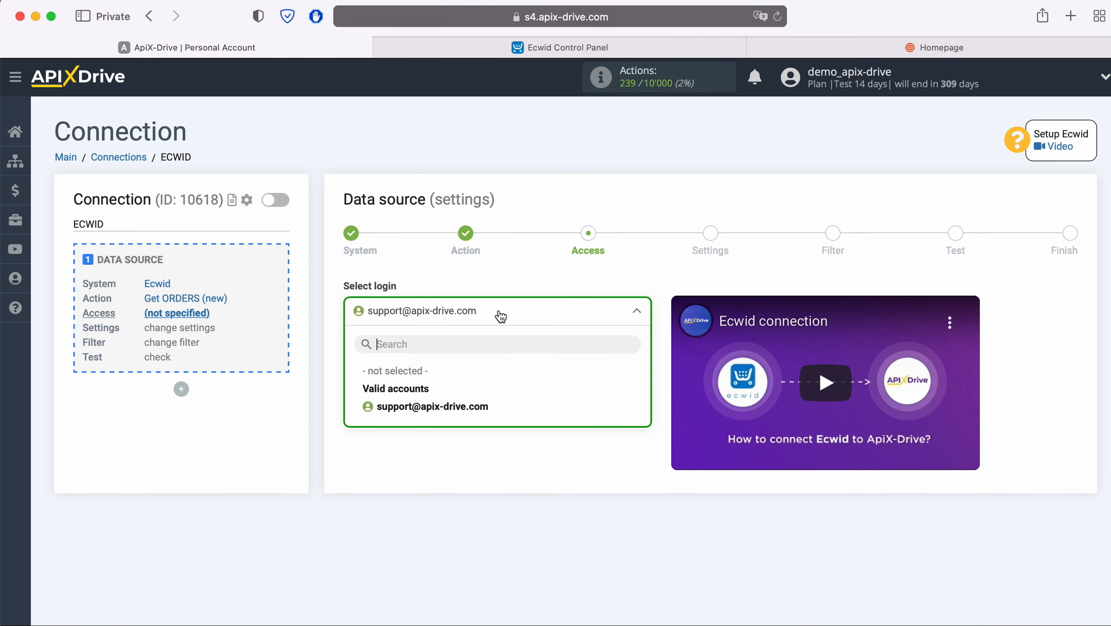
click(479, 405)
click(439, 393)
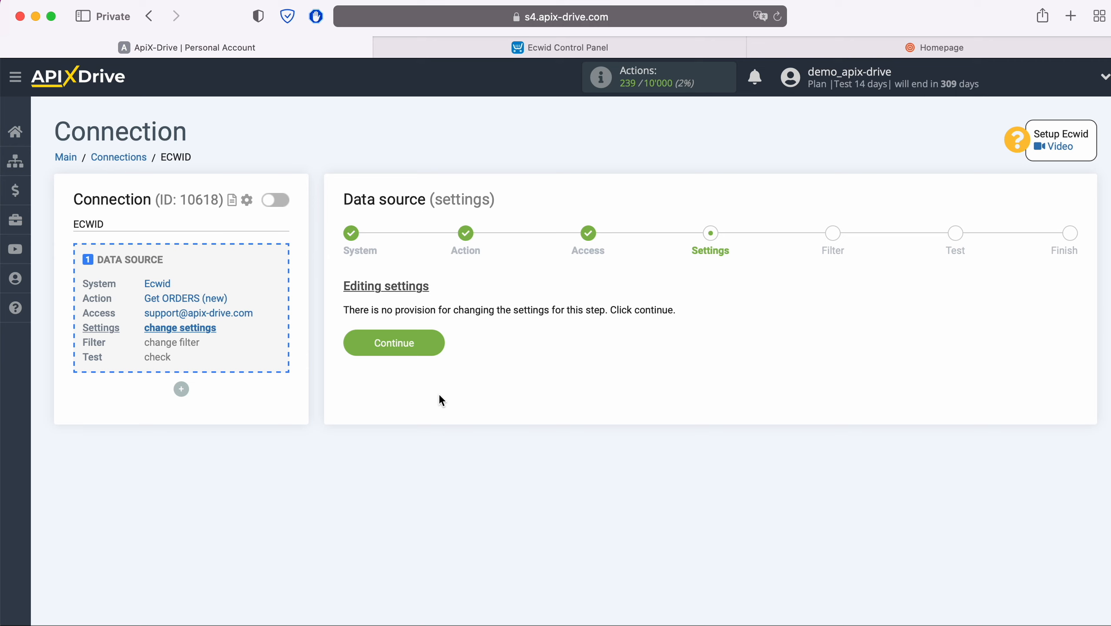
- Skip Ecwid settings and filters, review the sample order test data, and finish source setup
click(438, 342)
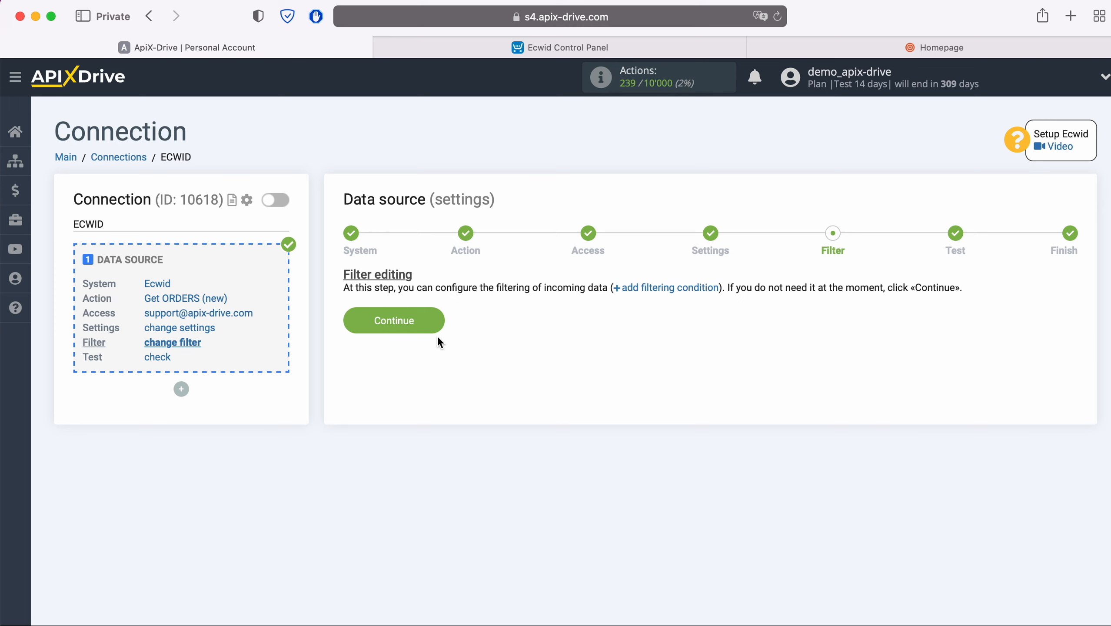
click(437, 317)
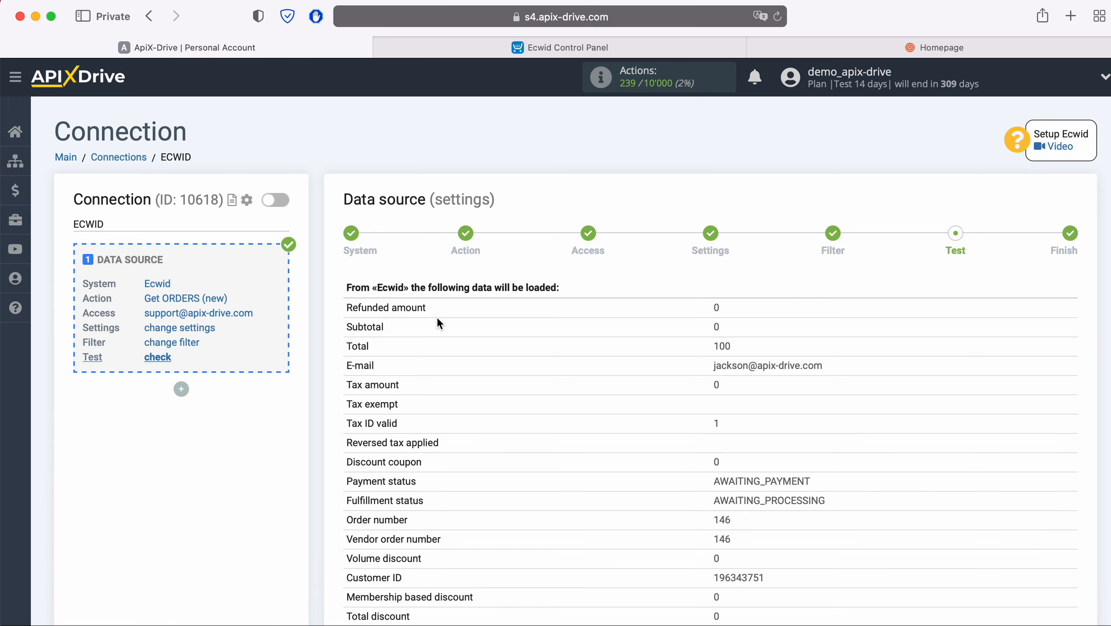
scroll(437, 323, down, 4)
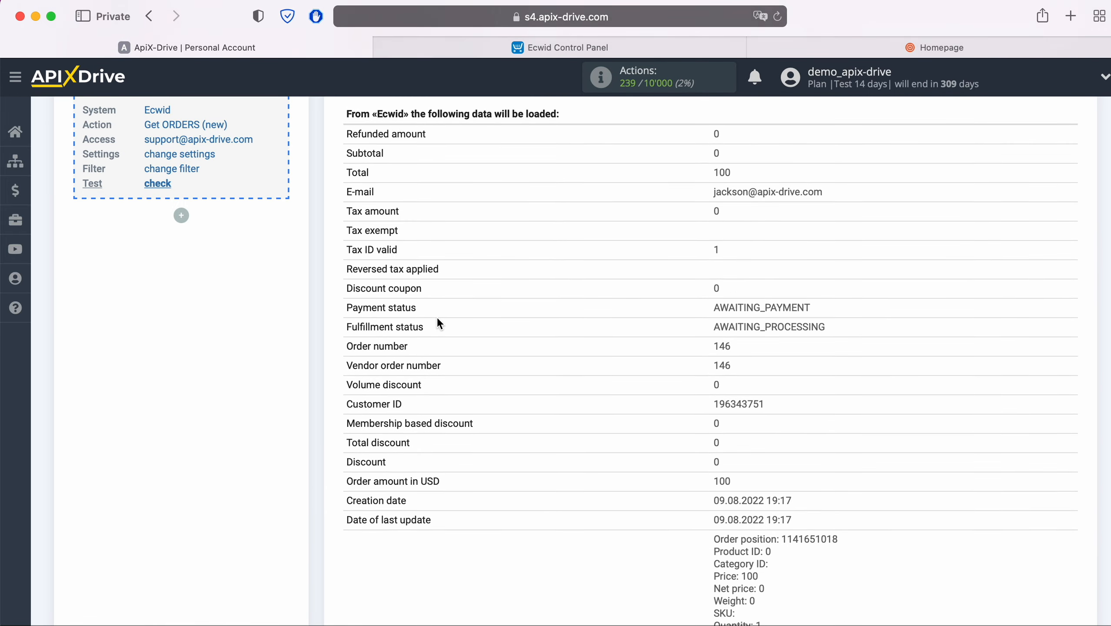
scroll(437, 319, down, 7)
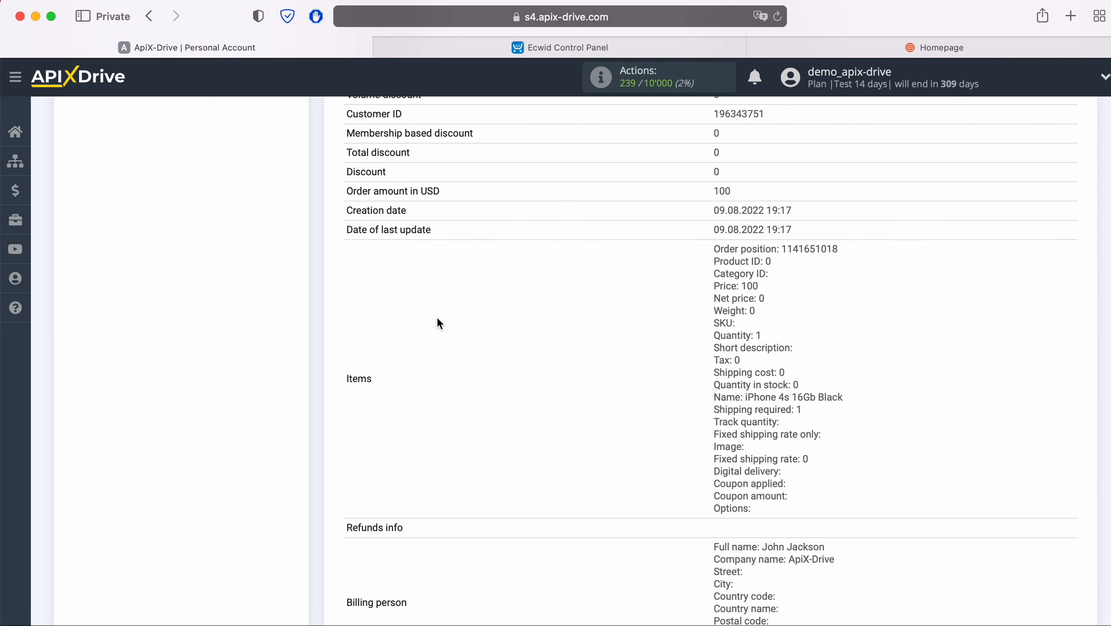
scroll(438, 319, down, 4)
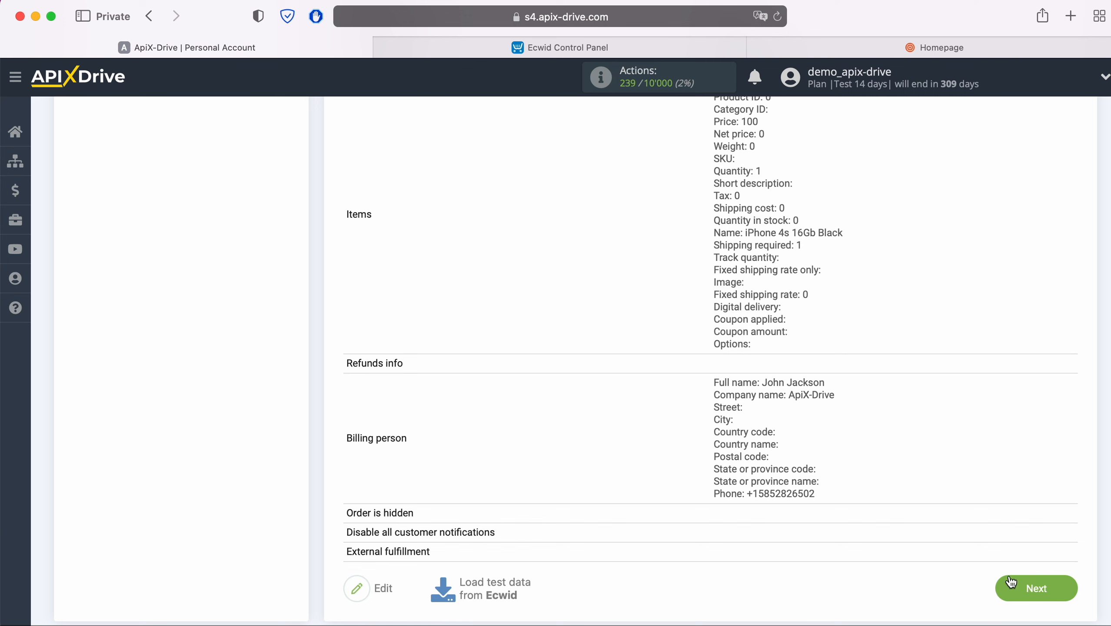
click(1066, 586)
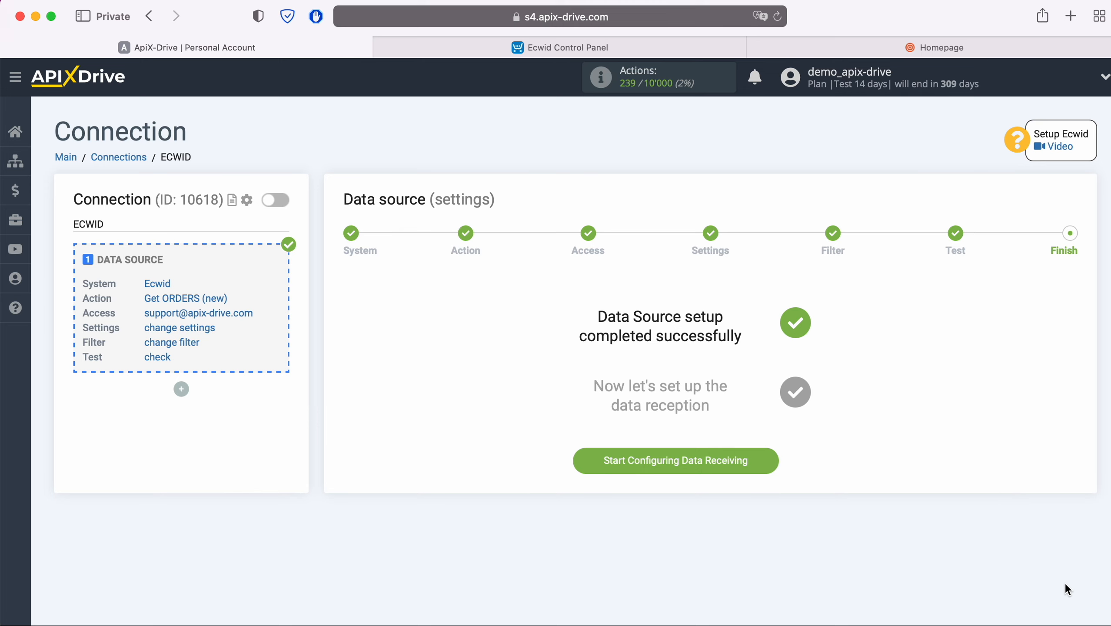
- Begin data receiving with Infobip selected as the destination system
click(774, 461)
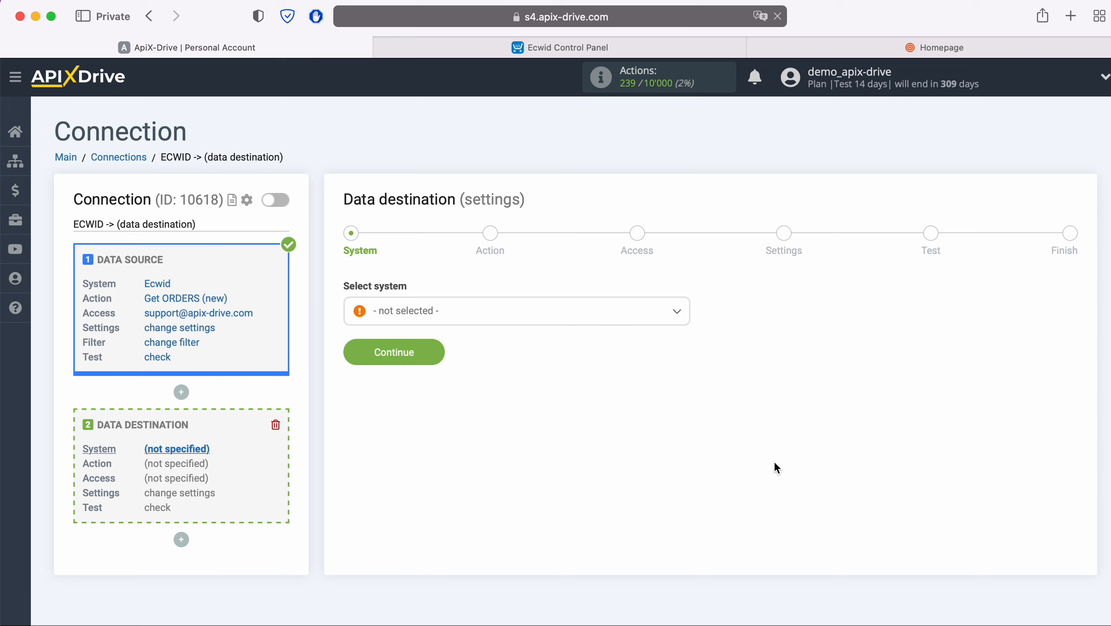
click(516, 317)
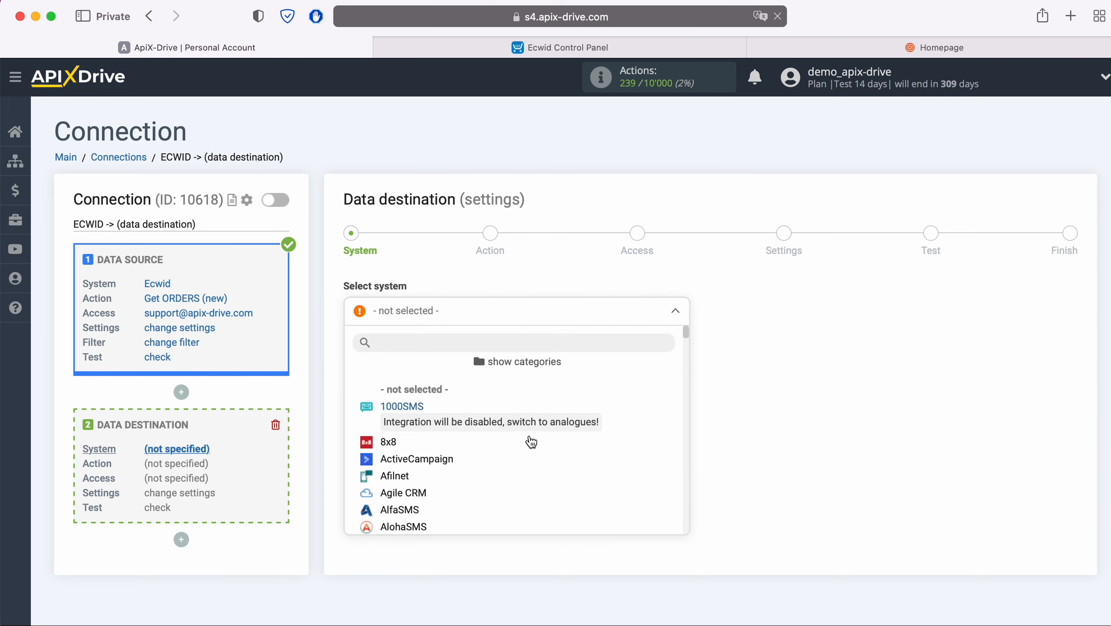
scroll(543, 460, down, 5)
scroll(545, 462, down, 10)
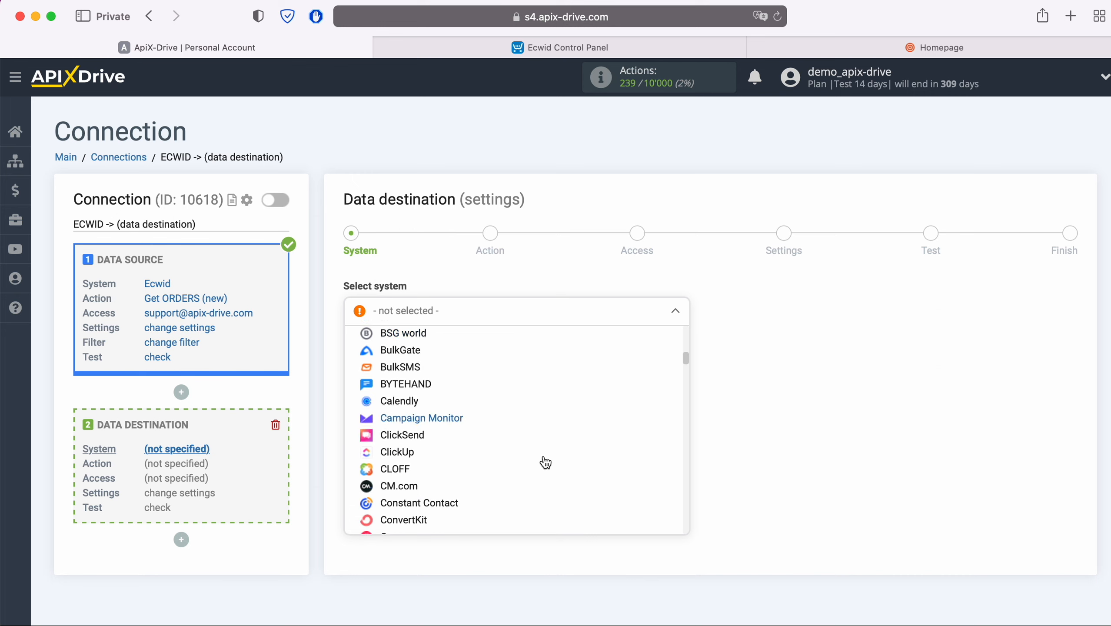
scroll(545, 463, down, 10)
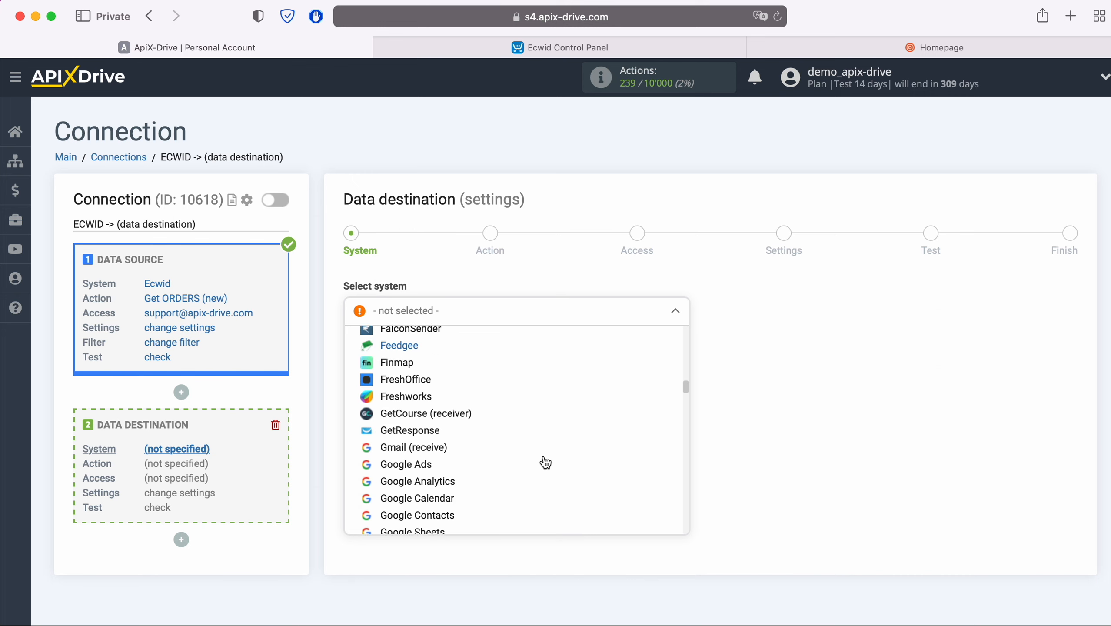
scroll(546, 463, down, 2)
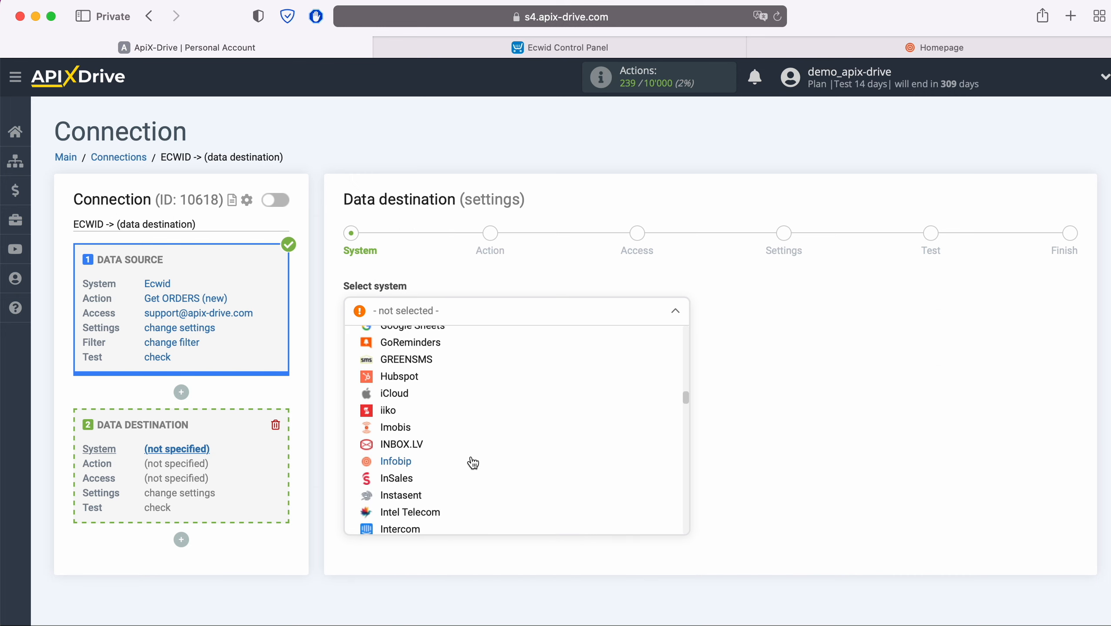
click(408, 460)
click(434, 355)
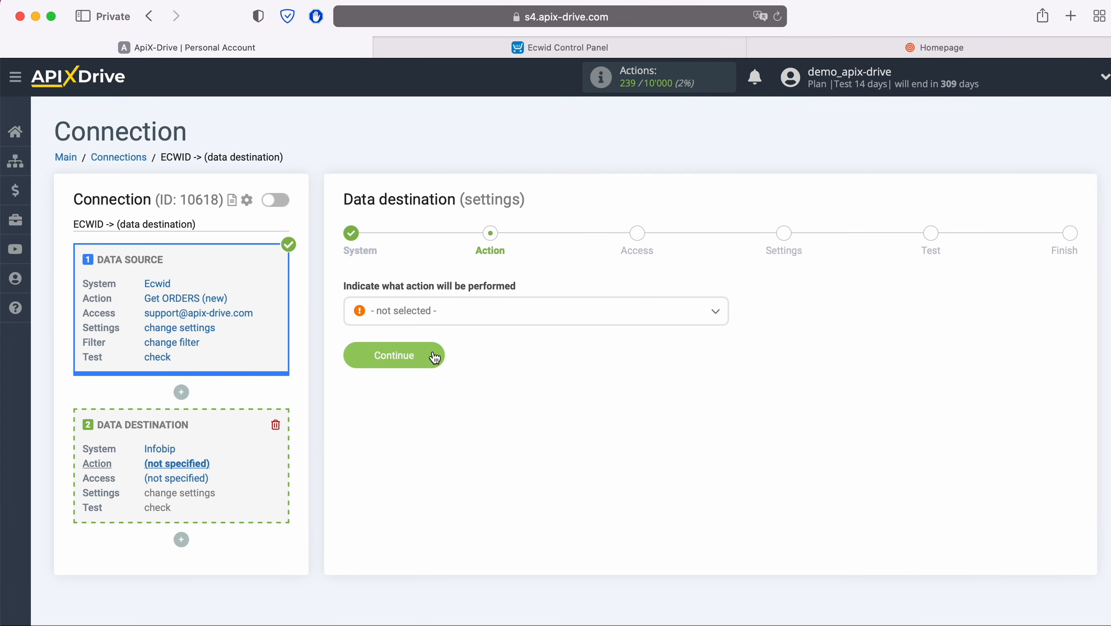
click(463, 317)
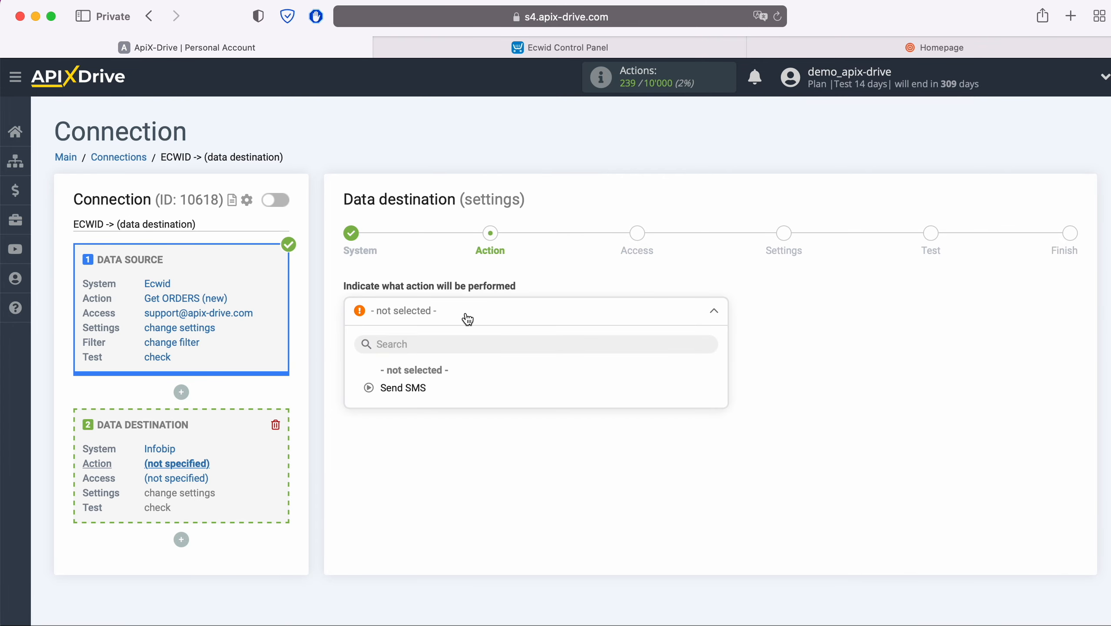
- Make Send SMS the Infobip action, begin connecting an Infobip account, and switch to the Infobip portal
click(416, 387)
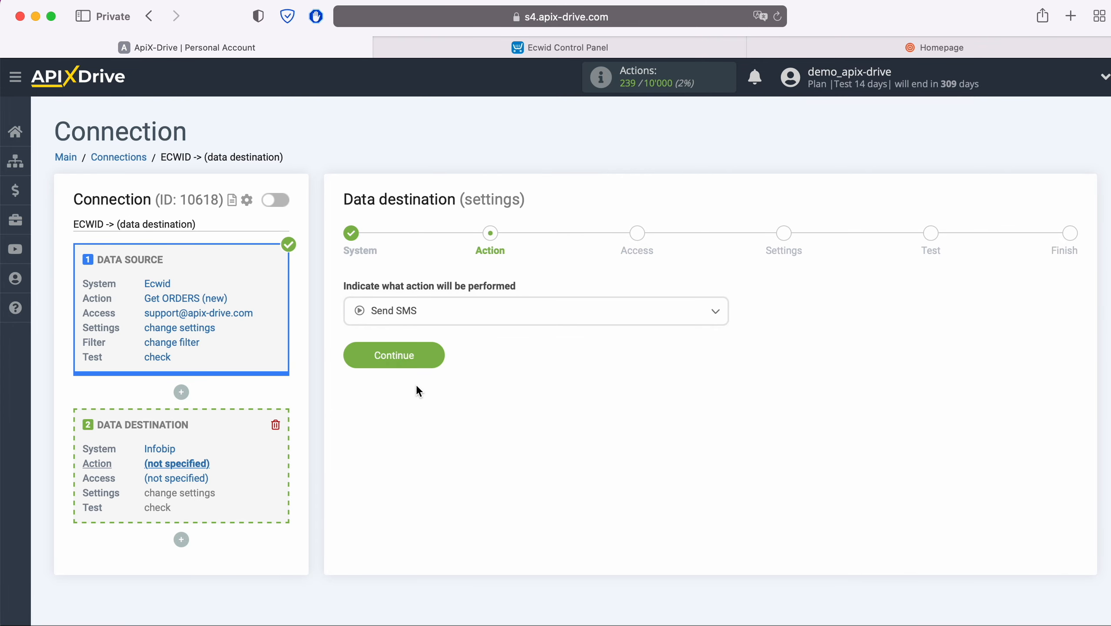
click(435, 358)
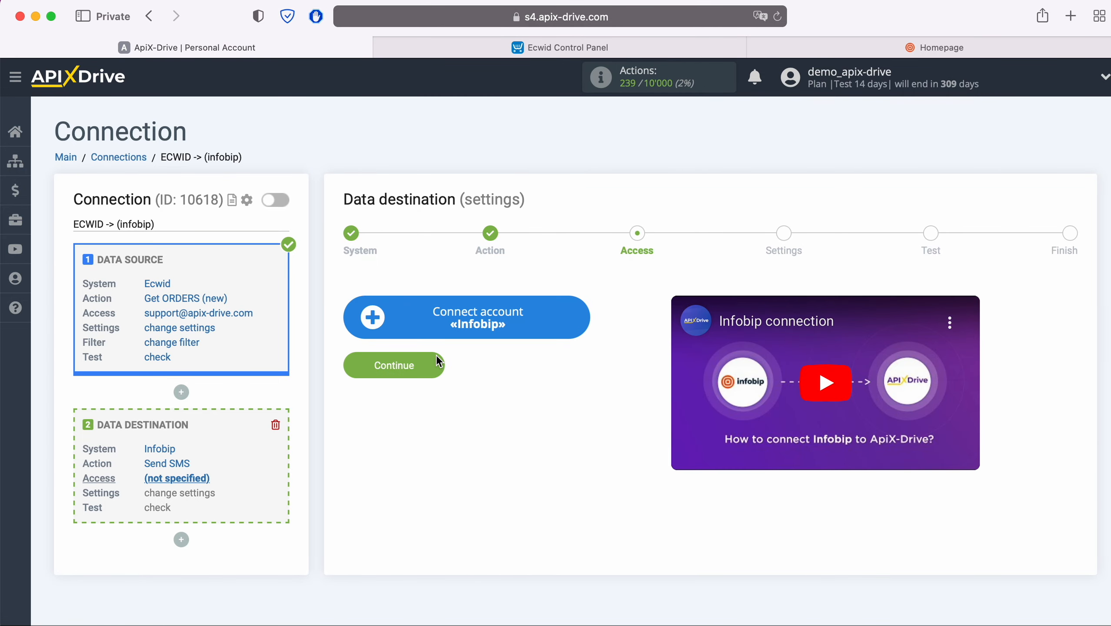
click(512, 331)
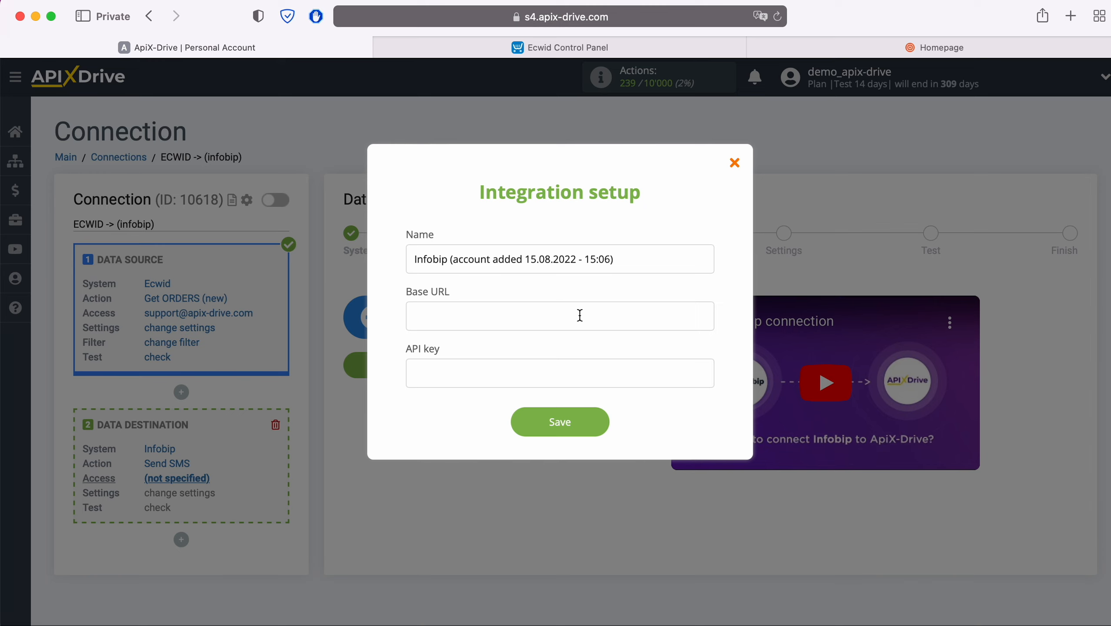
click(910, 49)
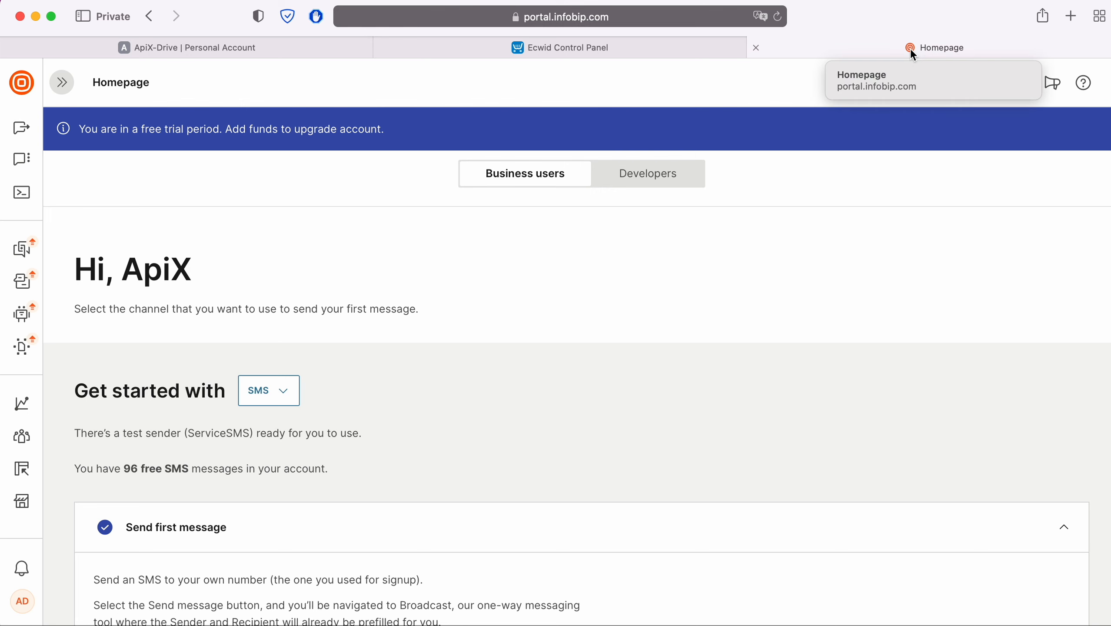
- Copy the Infobip API key and base URL r54dxm.api.infobip.com into the ApiX-Drive integration form
click(685, 177)
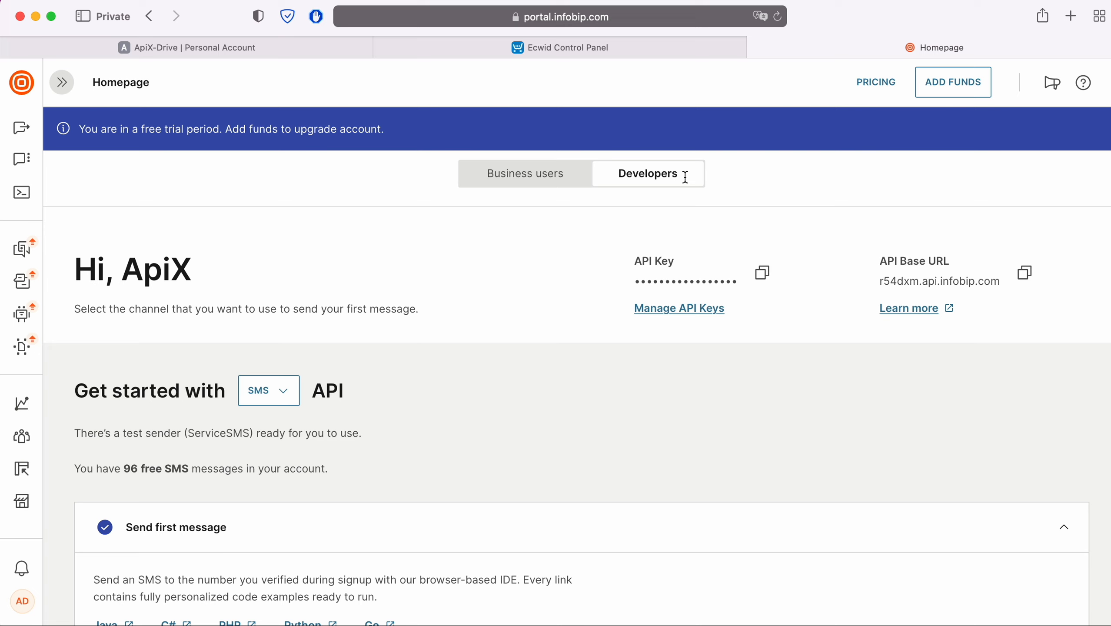
click(762, 272)
click(187, 47)
right_click(614, 374)
click(501, 410)
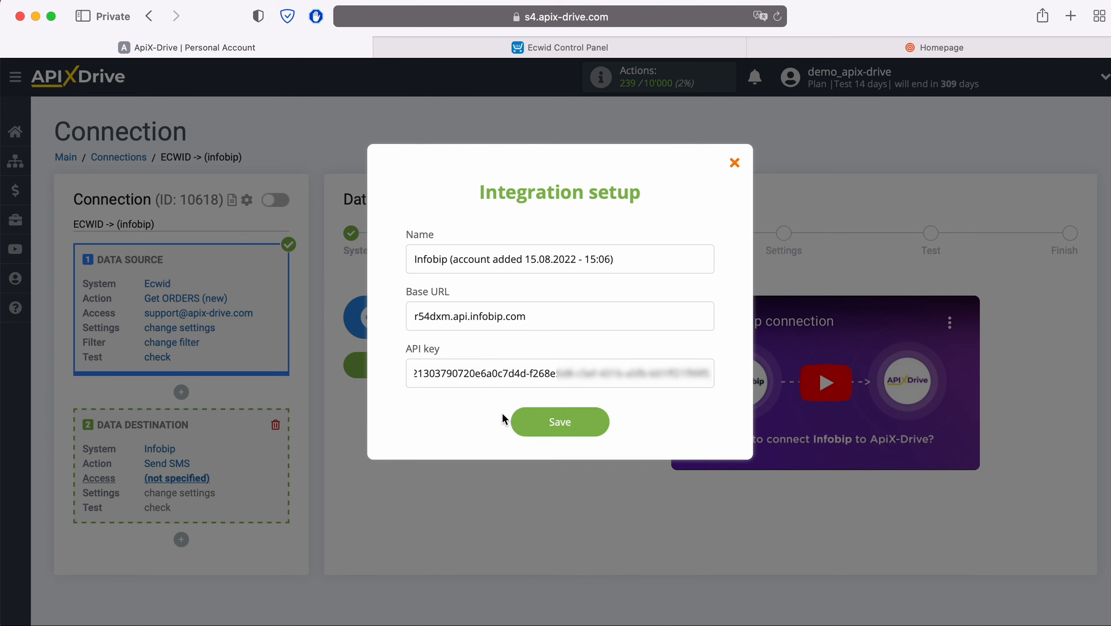
- Save the Infobip account and continue to the Sender, Recipient and Message settings
click(603, 419)
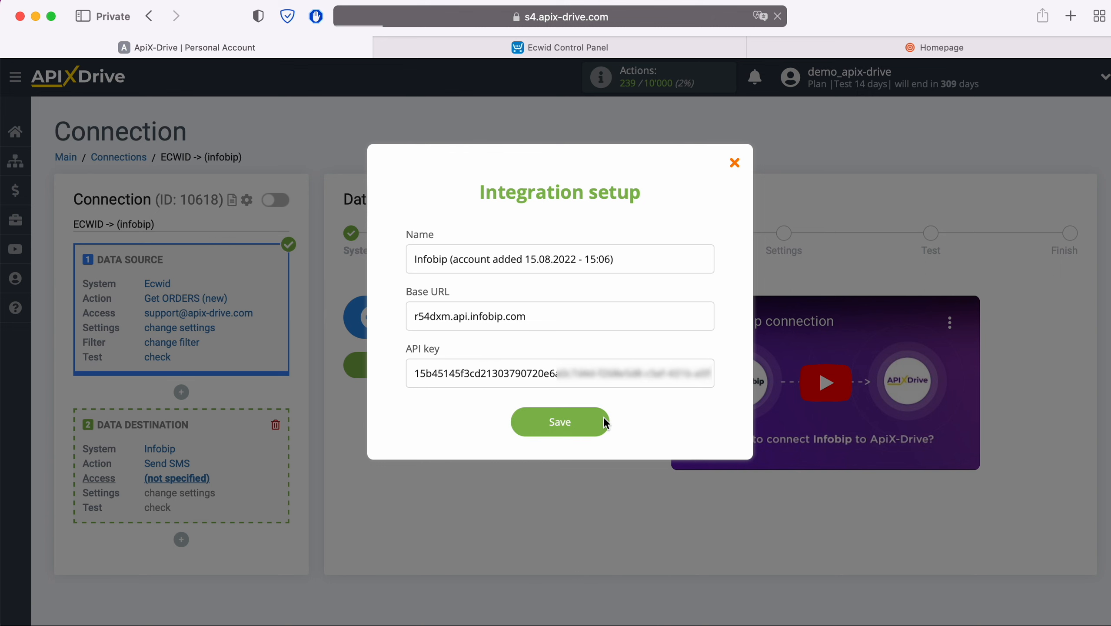
click(434, 396)
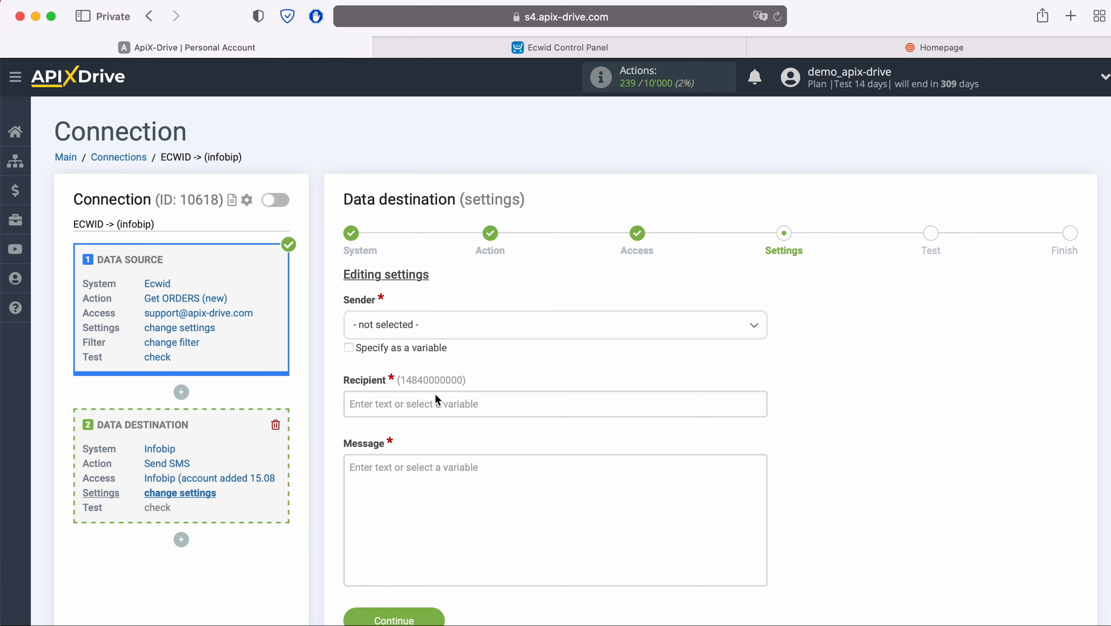
- Set the SMS sender to DemoCompany and the recipient to the Ecwid order's Phone variable
click(439, 330)
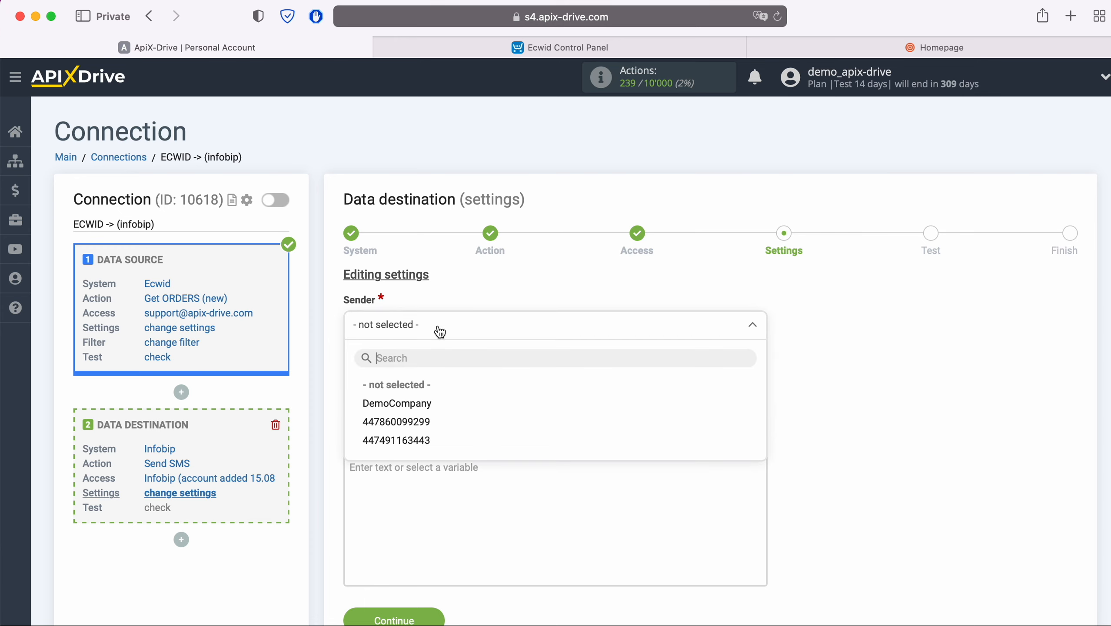
click(423, 407)
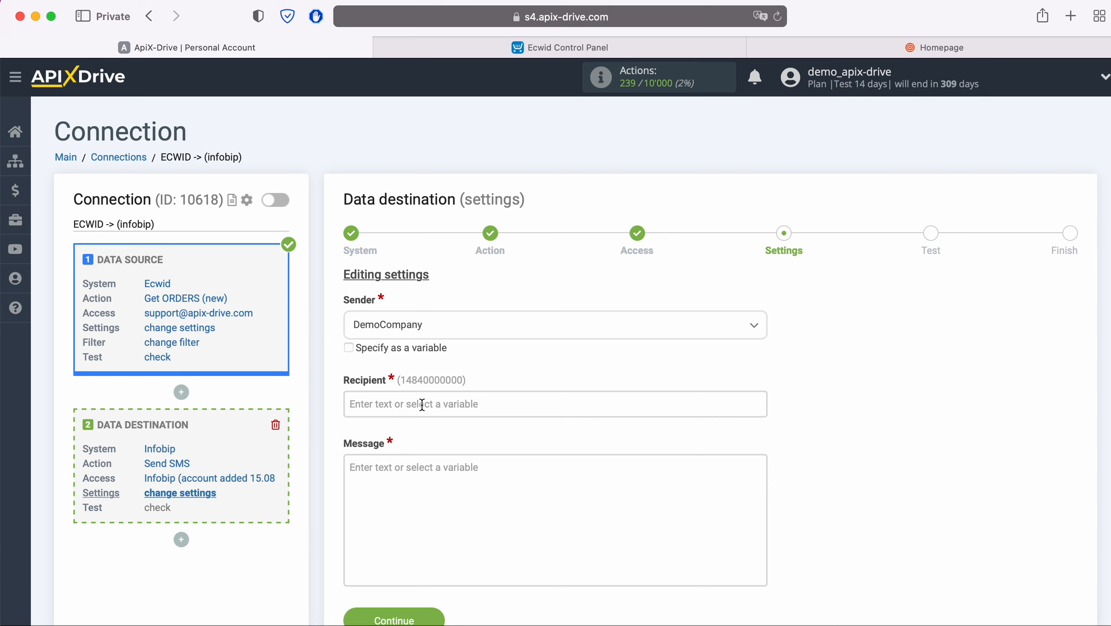
click(422, 405)
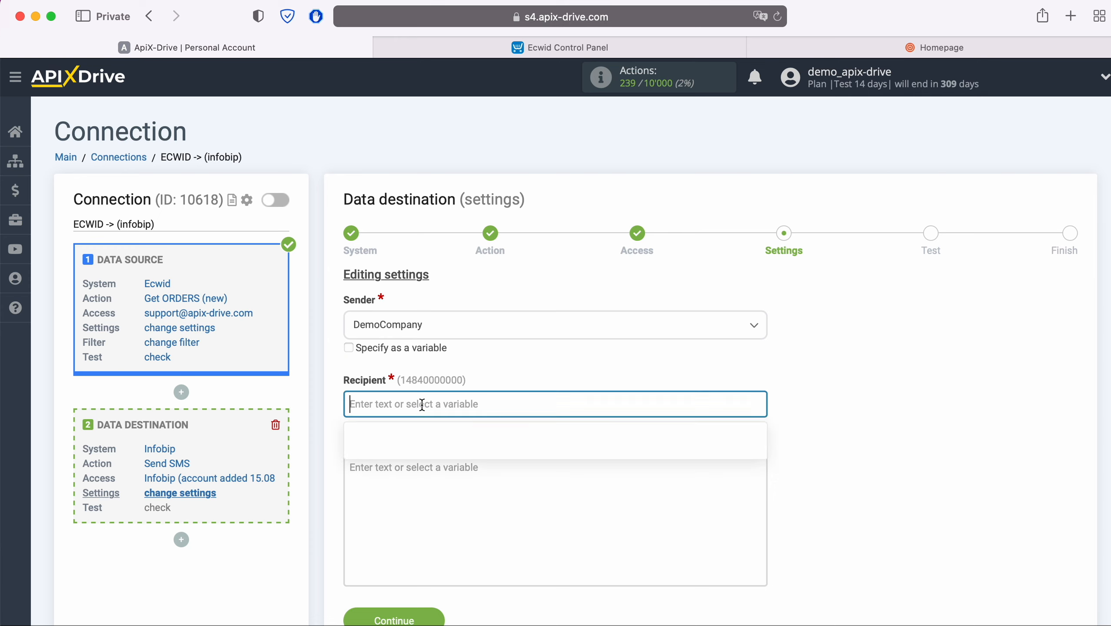
scroll(649, 404, down, 5)
scroll(652, 408, down, 1)
scroll(653, 404, down, 4)
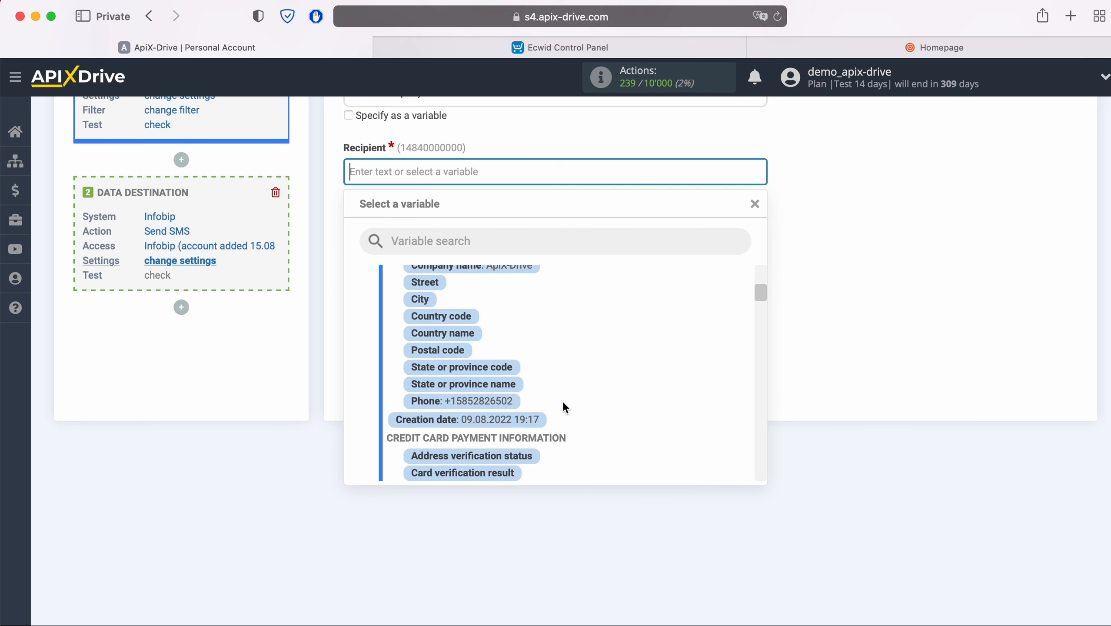
click(490, 402)
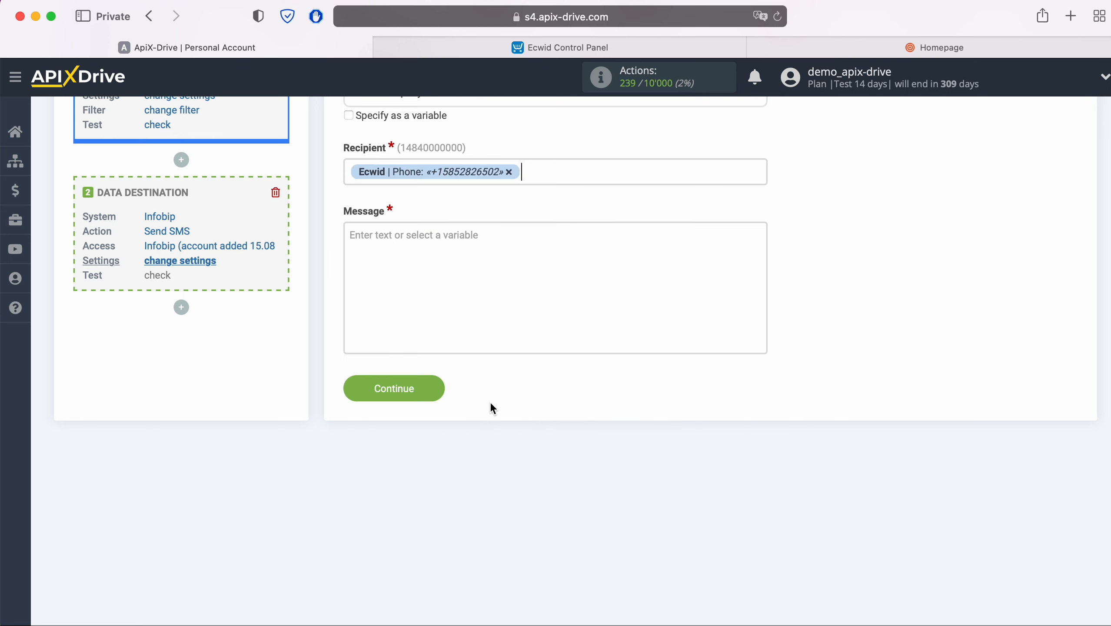
scroll(490, 402, down, 2)
click(437, 243)
- Write the message 'Hi, ' with the Full name variable and pasted thank-you sentence, then save
text(Hi,)
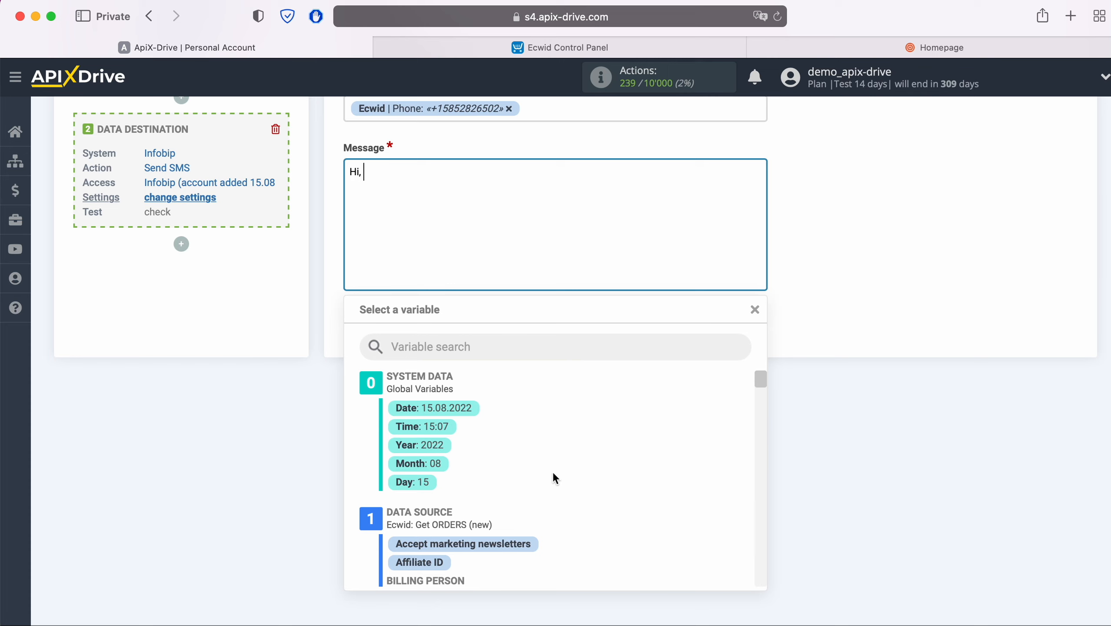
scroll(552, 472, down, 3)
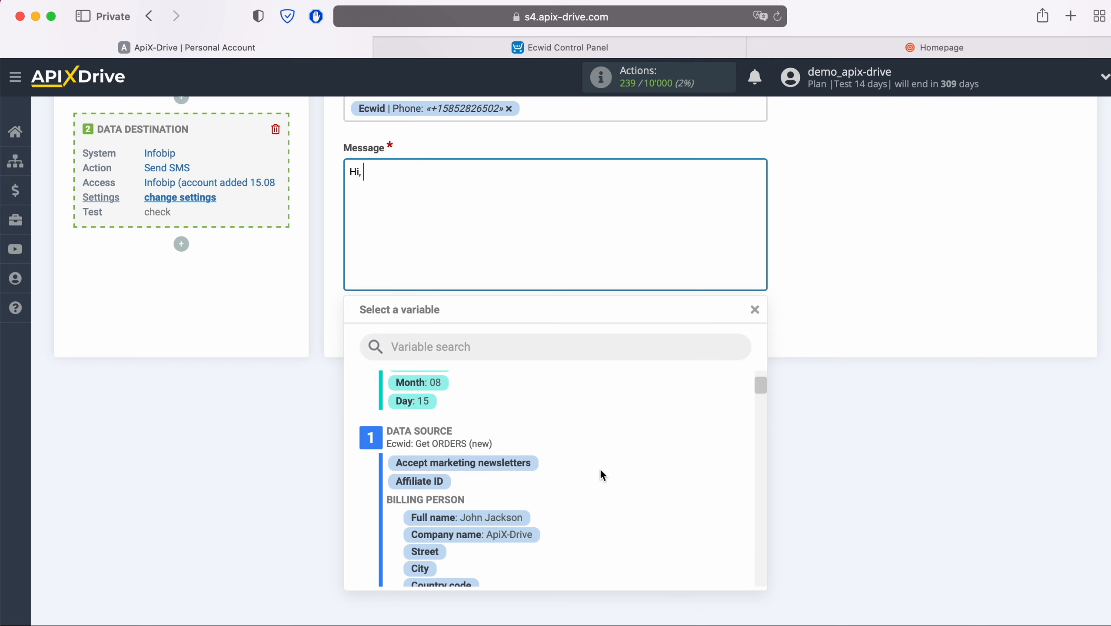
click(521, 518)
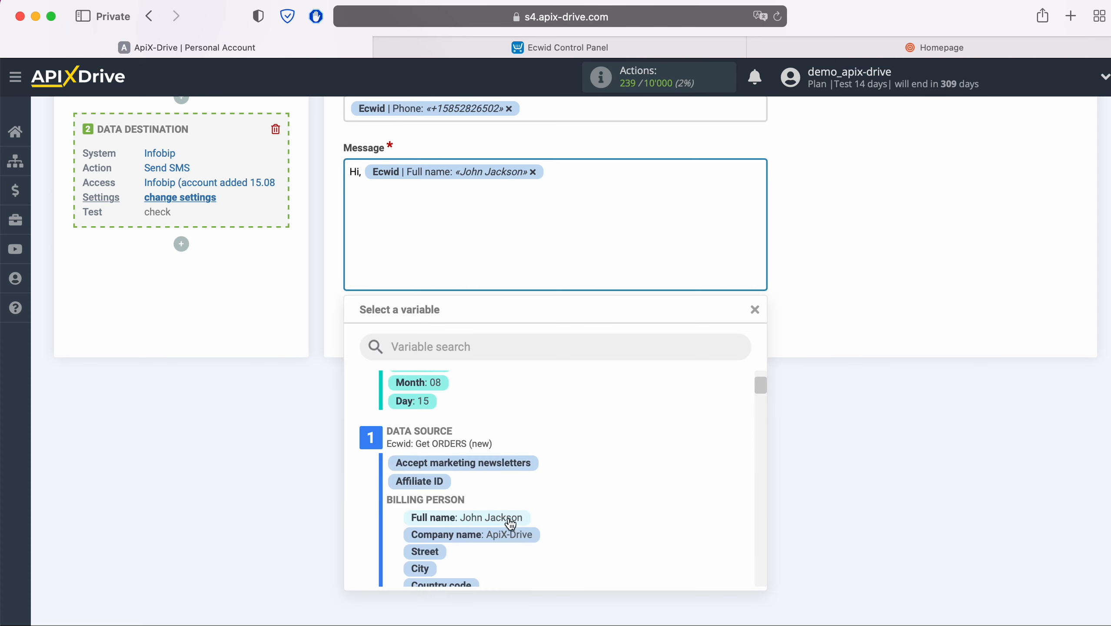
right_click(383, 197)
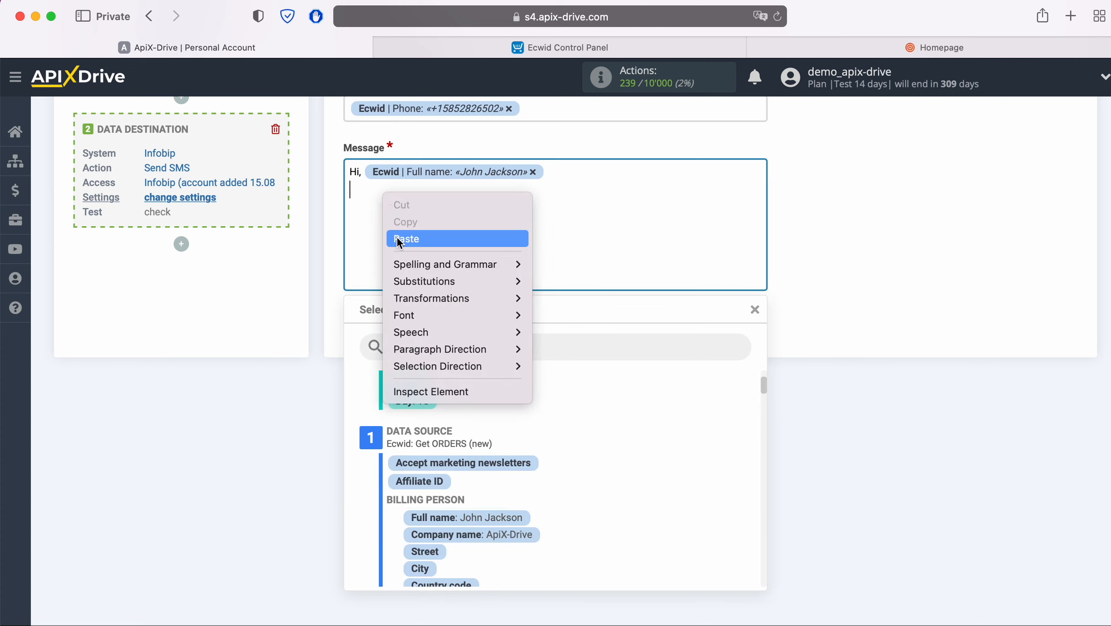
click(403, 238)
click(786, 272)
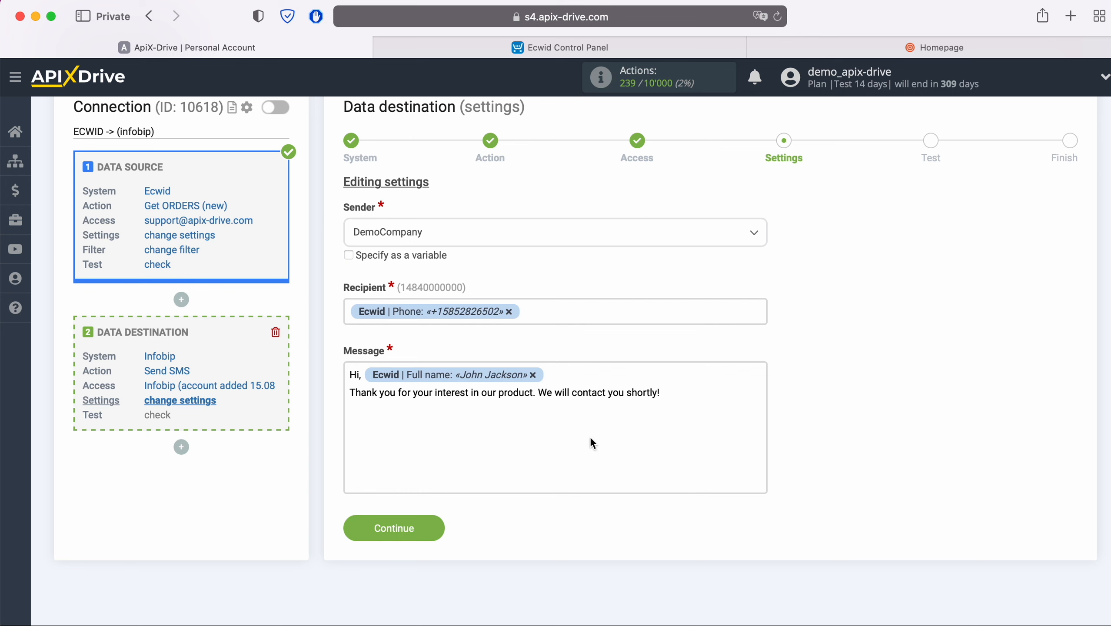
click(434, 527)
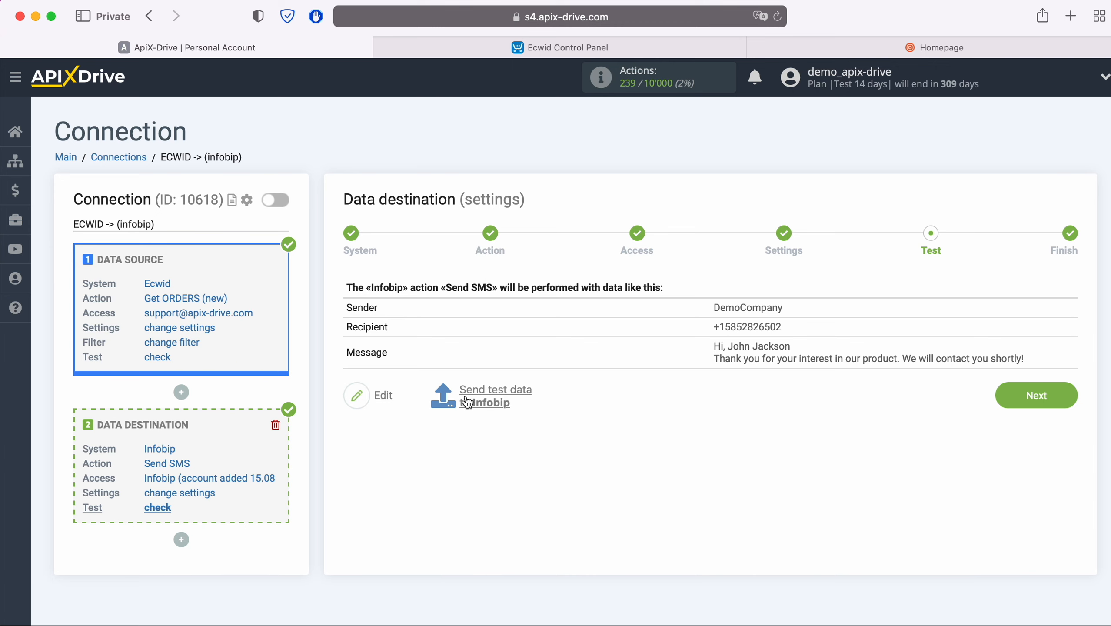
- Send the test SMS data to Infobip and switch to the Infobip portal to verify it
click(495, 395)
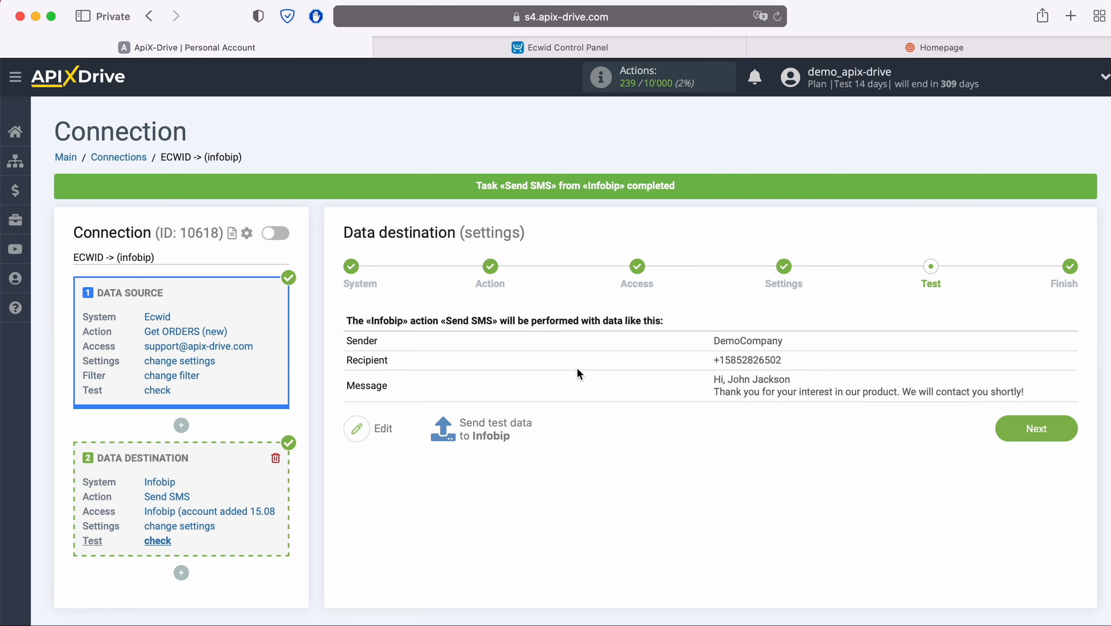
click(912, 48)
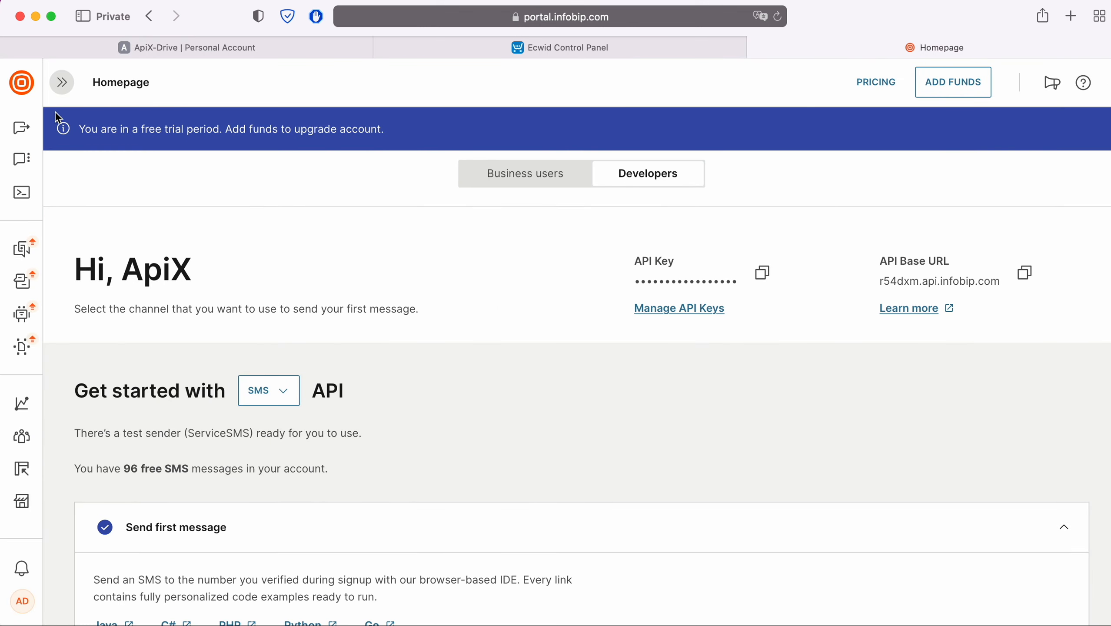
- Check Infobip's Logs for the DemoCompany test SMS entry, then switch back to ApiX-Drive
click(63, 83)
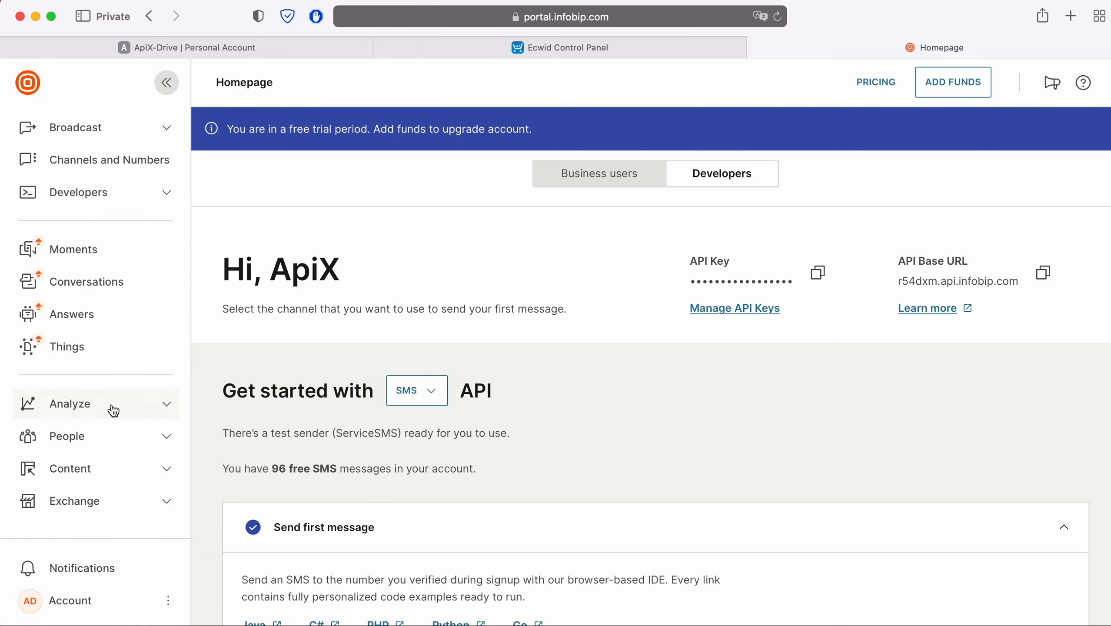
click(118, 412)
click(60, 487)
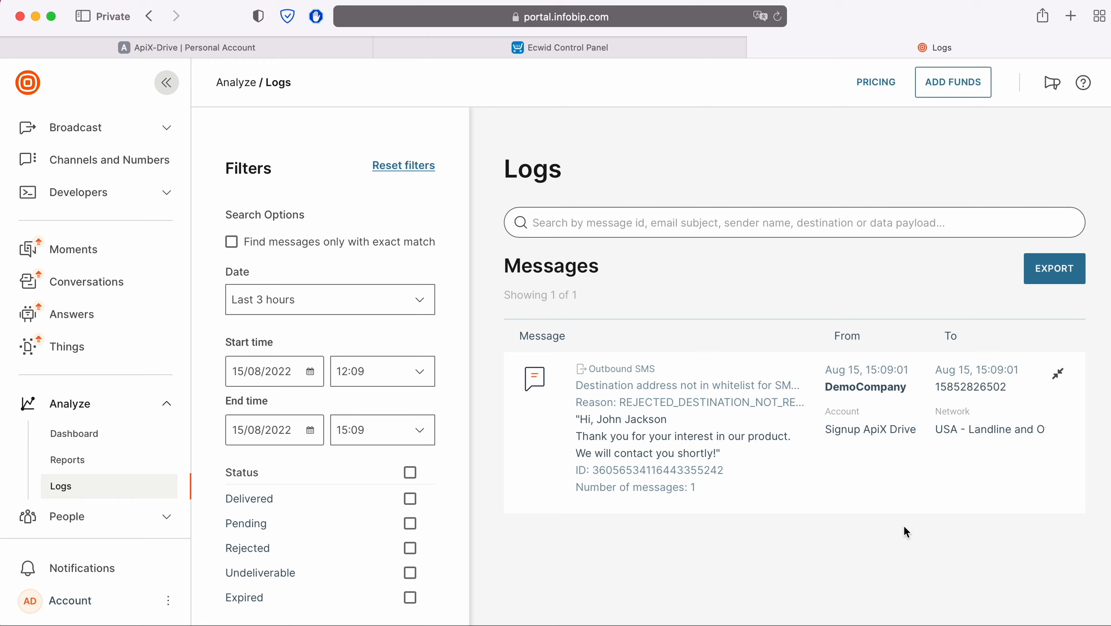
click(246, 49)
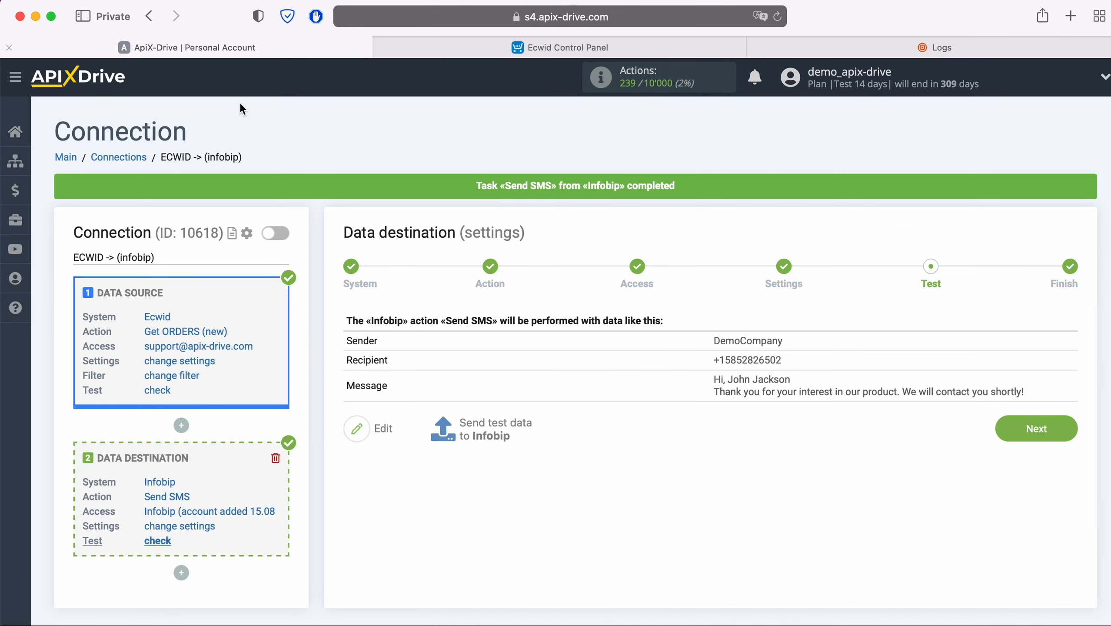
- Finish the ECWID → infobip connection, enable auto-update and change its update interval to 5 minutes
click(1062, 426)
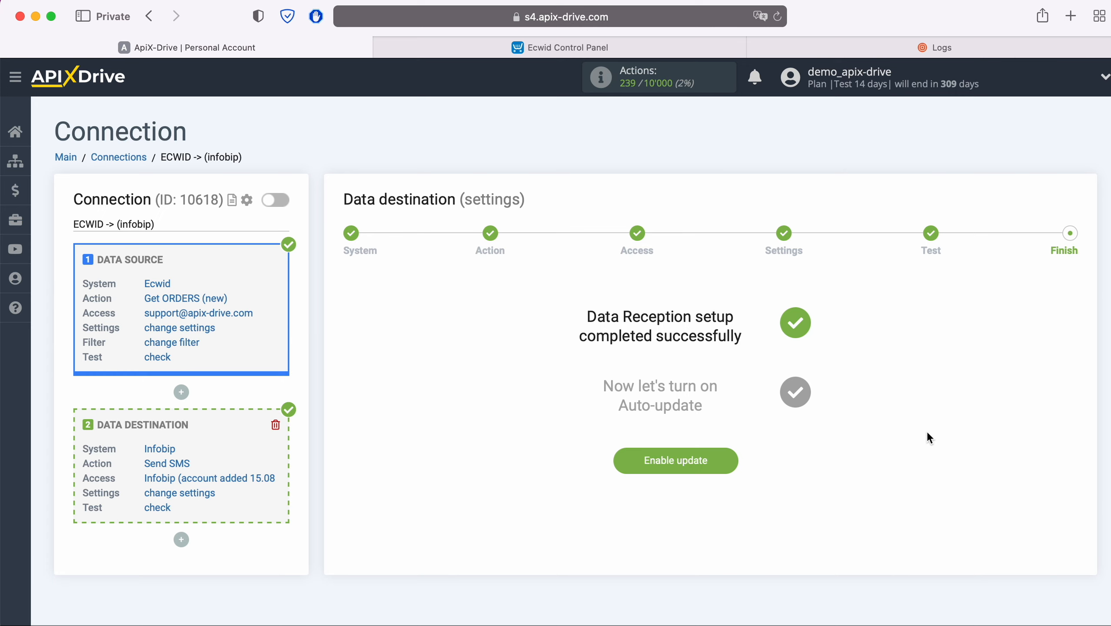
click(730, 458)
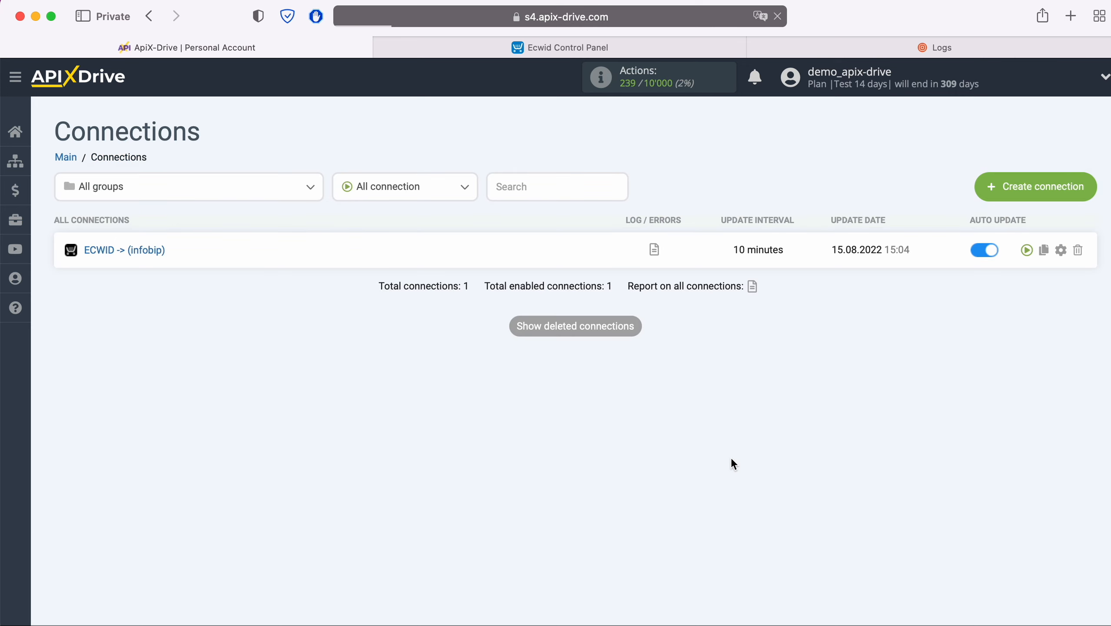
click(1061, 250)
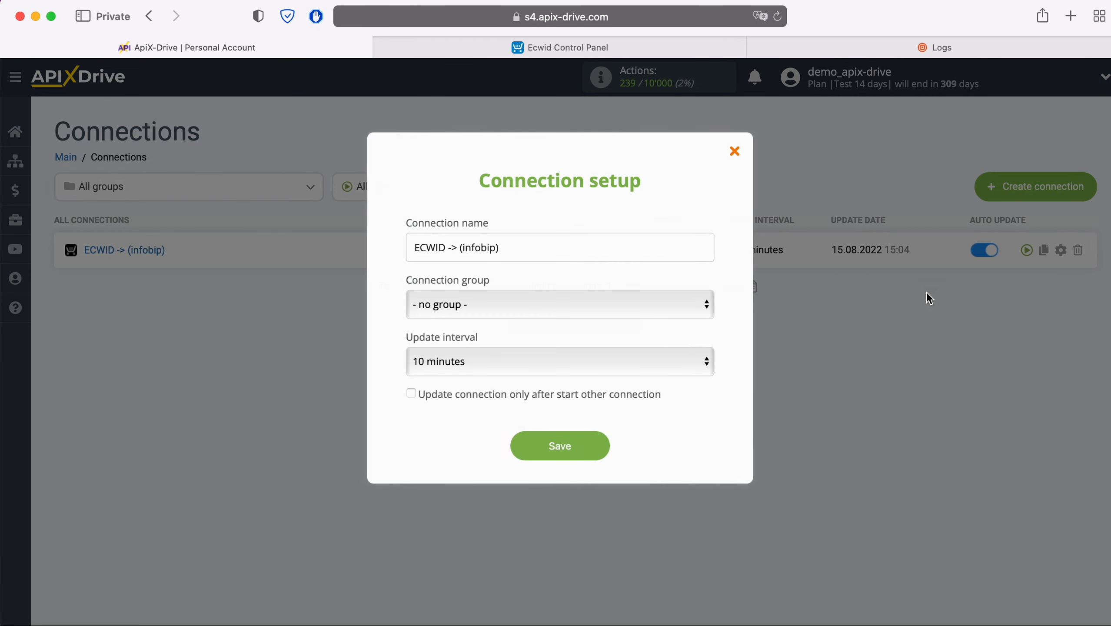
click(644, 362)
click(609, 335)
click(600, 446)
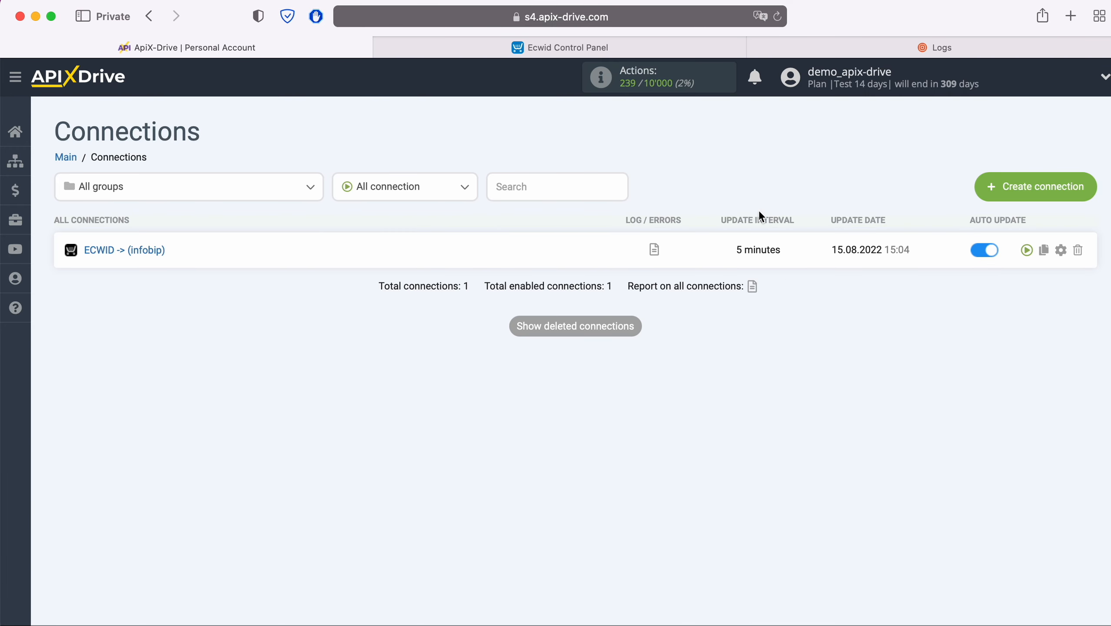